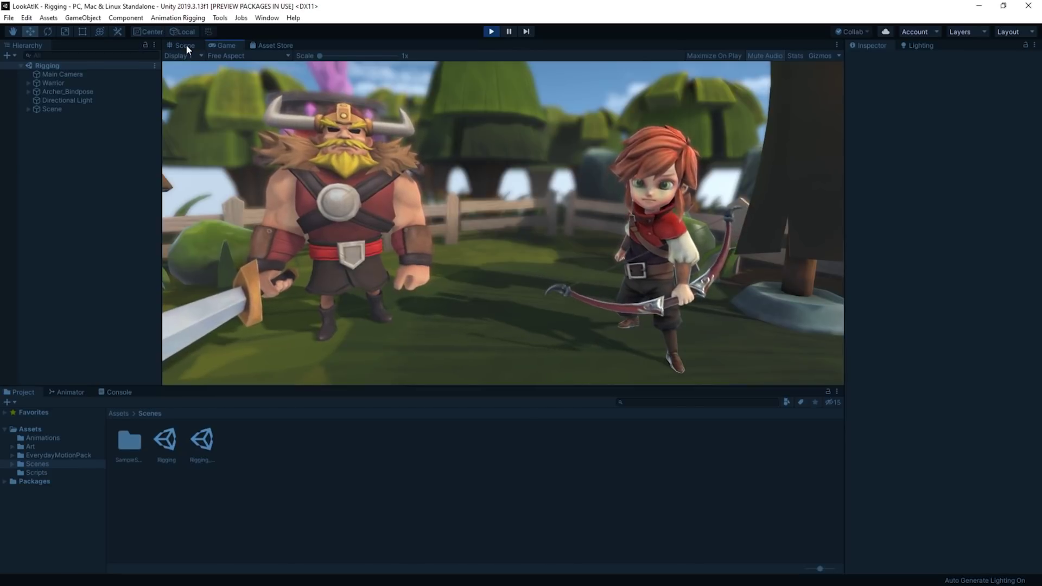
- Switch to the scene view while the game runs and examine the warrior and archer up close
{"action": "left_click", "coordinate": [184, 45]}
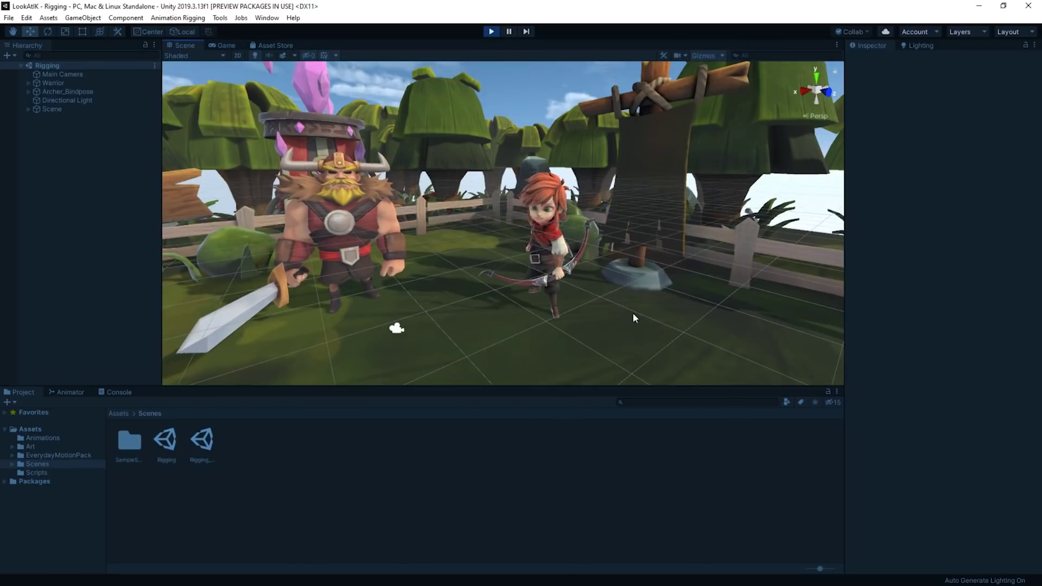
{"action": "right_click_drag", "start_coordinate": [632, 319], "coordinate": [588, 318]}
{"action": "scroll", "coordinate": [588, 318], "scroll_direction": "down", "scroll_amount": 2}
{"action": "scroll", "coordinate": [588, 317], "scroll_direction": "up", "scroll_amount": 5}
{"action": "middle_click_drag", "start_coordinate": [589, 318], "coordinate": [600, 317]}
{"action": "scroll", "coordinate": [601, 317], "scroll_direction": "down", "scroll_amount": 3}
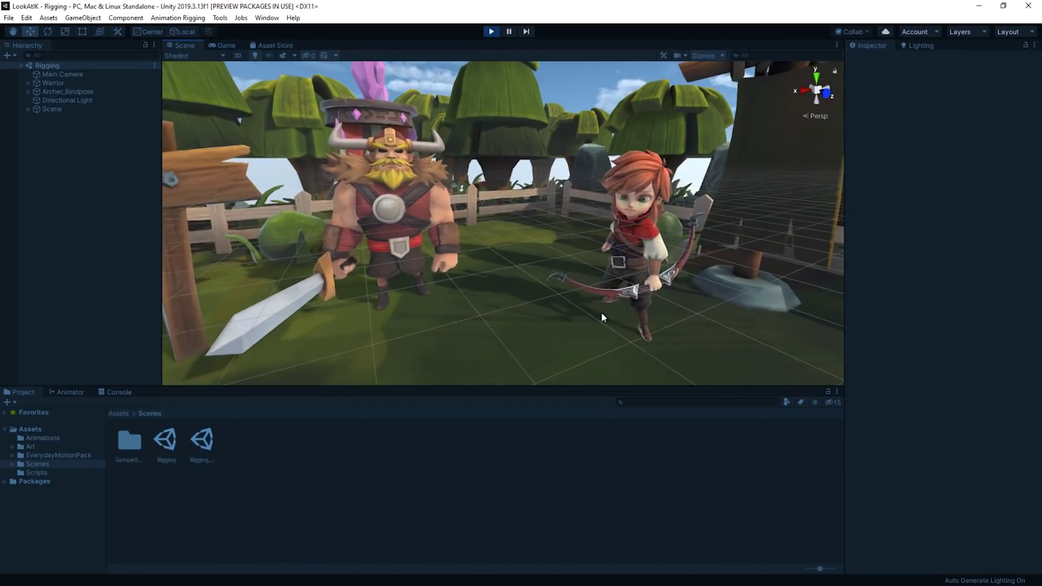
{"action": "right_click_drag", "start_coordinate": [602, 314], "coordinate": [576, 302]}
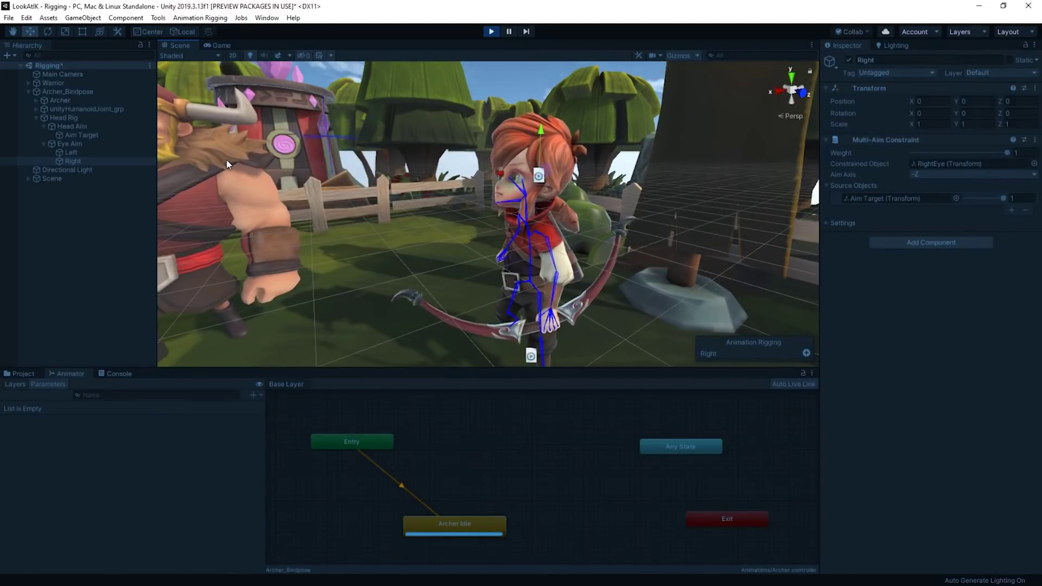
- Select the archer's Aim Target and move it around during play to test the head tracking
{"action": "left_click", "coordinate": [96, 135]}
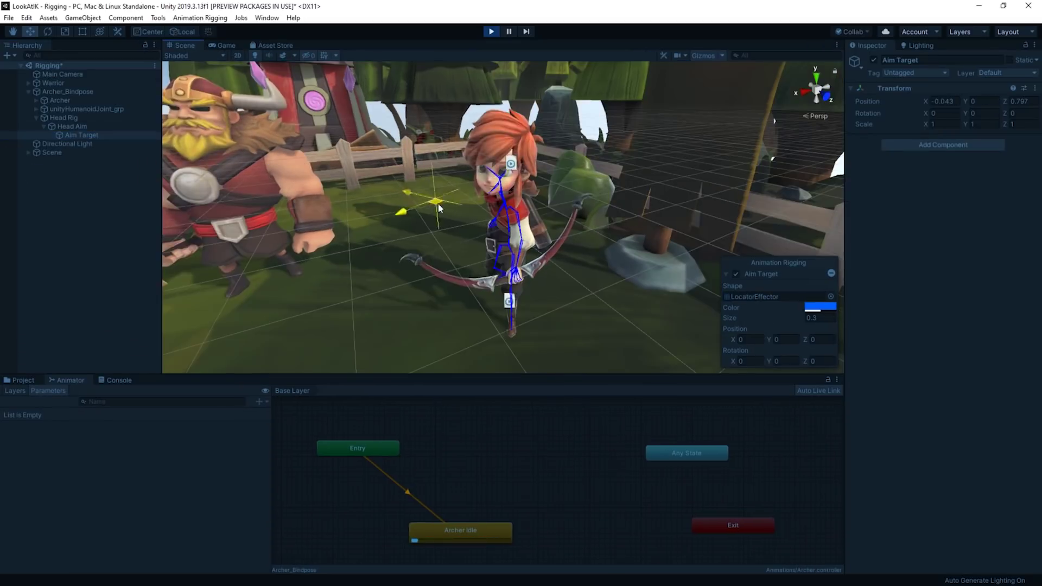
{"action": "left_click_drag", "start_coordinate": [492, 233], "coordinate": [379, 236]}
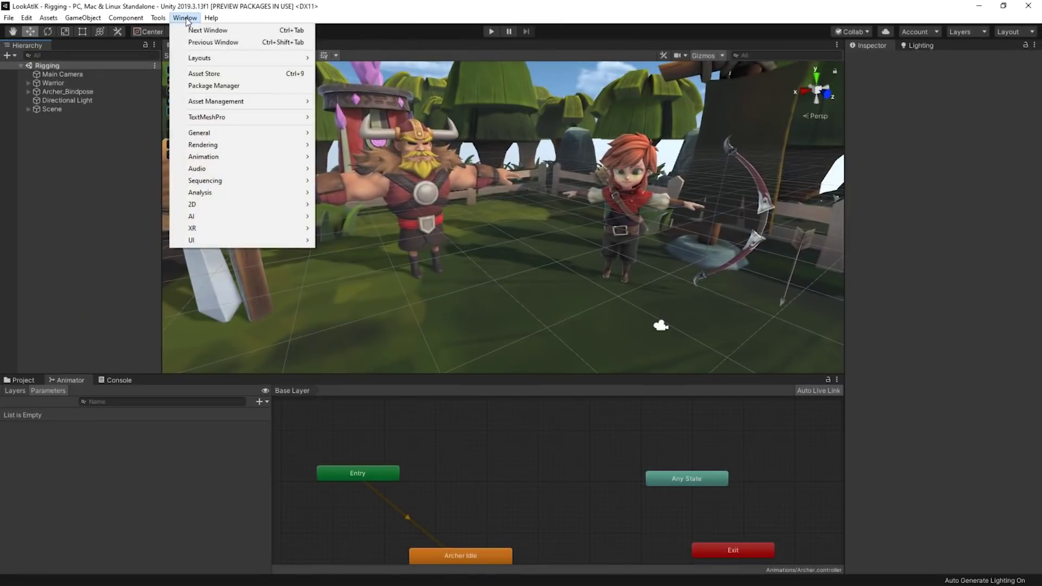
- Open the Package Manager
{"action": "left_click", "coordinate": [257, 91]}
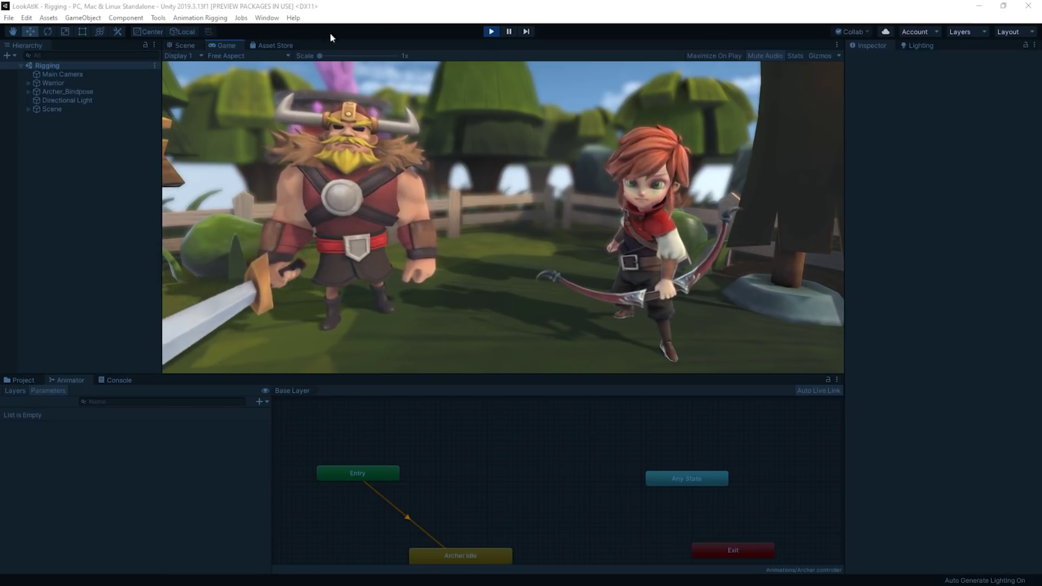
- Stop play mode, return to the scene view and add a Rig Builder component to Archer_Bindpose
{"action": "left_click", "coordinate": [491, 32]}
{"action": "left_click", "coordinate": [187, 46]}
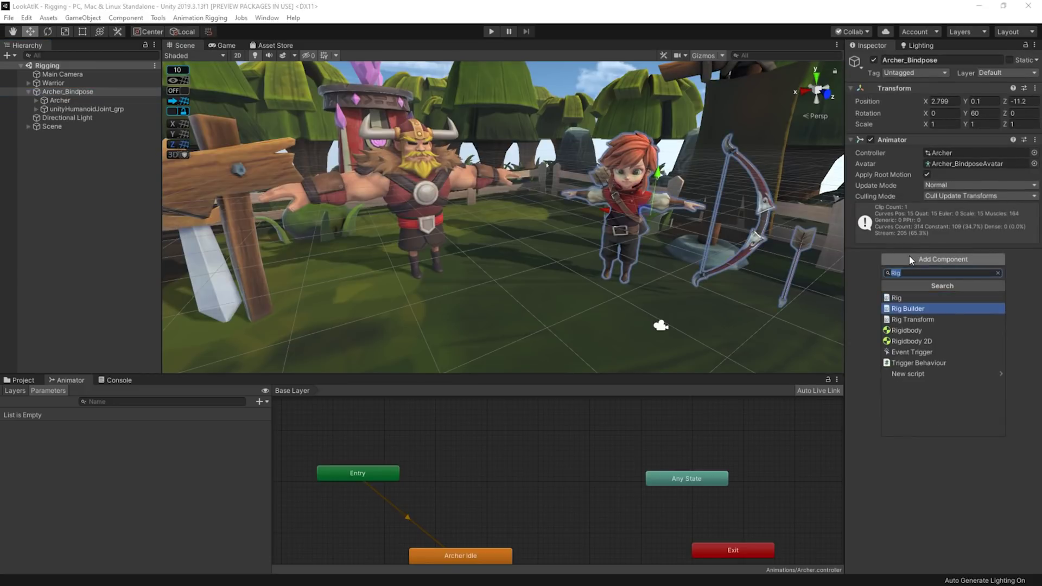
{"action": "key", "text": "Return"}
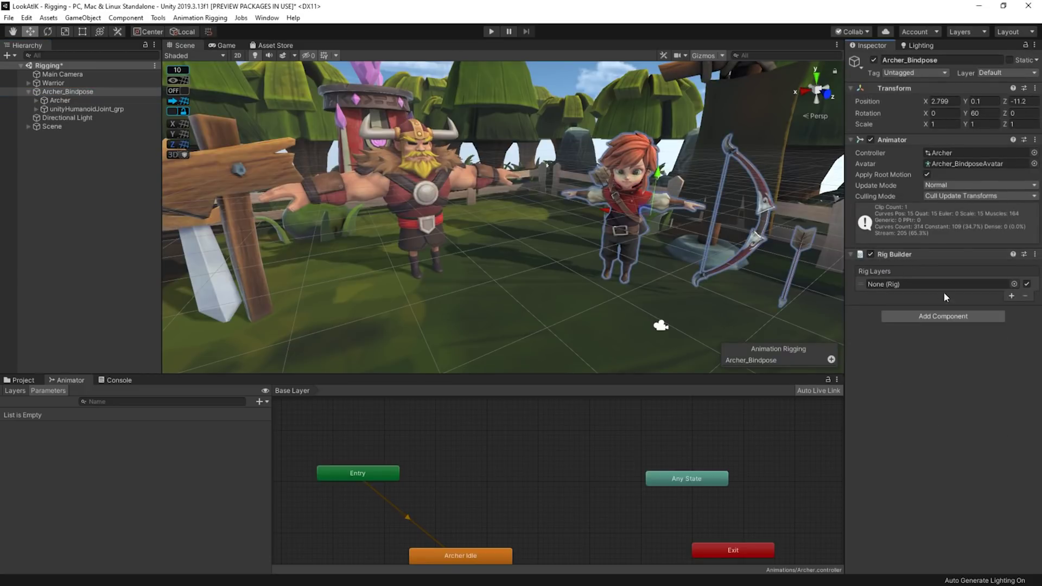
- Add a Bone Renderer component to Archer_Bindpose
{"action": "left_click", "coordinate": [928, 323]}
{"action": "type", "text": "Bone"}
{"action": "key", "text": "Up"}
{"action": "key", "text": "Return"}
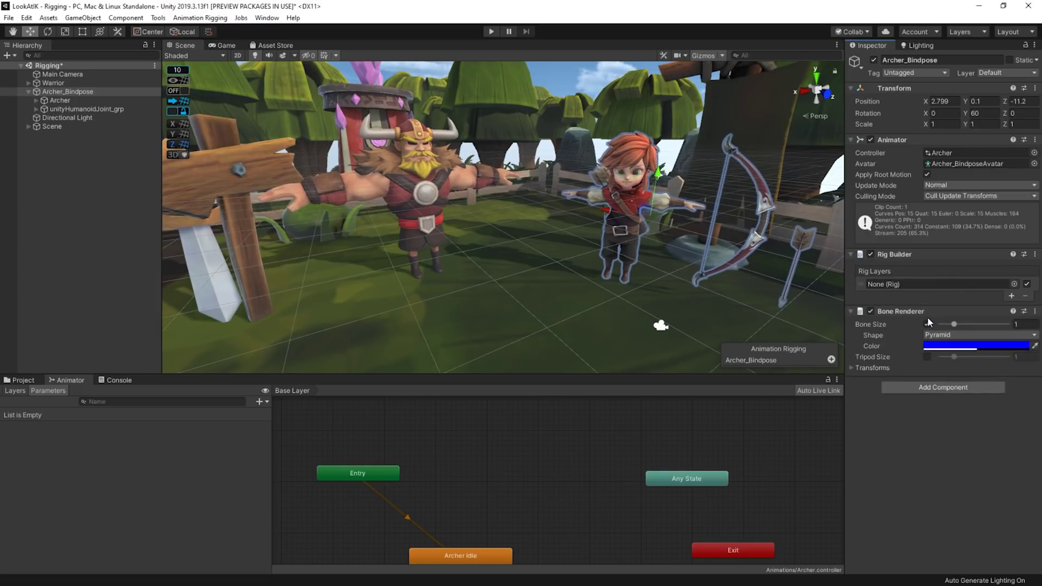
- Assign Hips and all joints beneath it in the archer's skeleton to the Bone Renderer's Transforms
{"action": "left_click", "coordinate": [37, 110]}
{"action": "left_click", "coordinate": [44, 152], "text": "alt"}
{"action": "scroll", "coordinate": [108, 179], "scroll_direction": "down", "scroll_amount": 8}
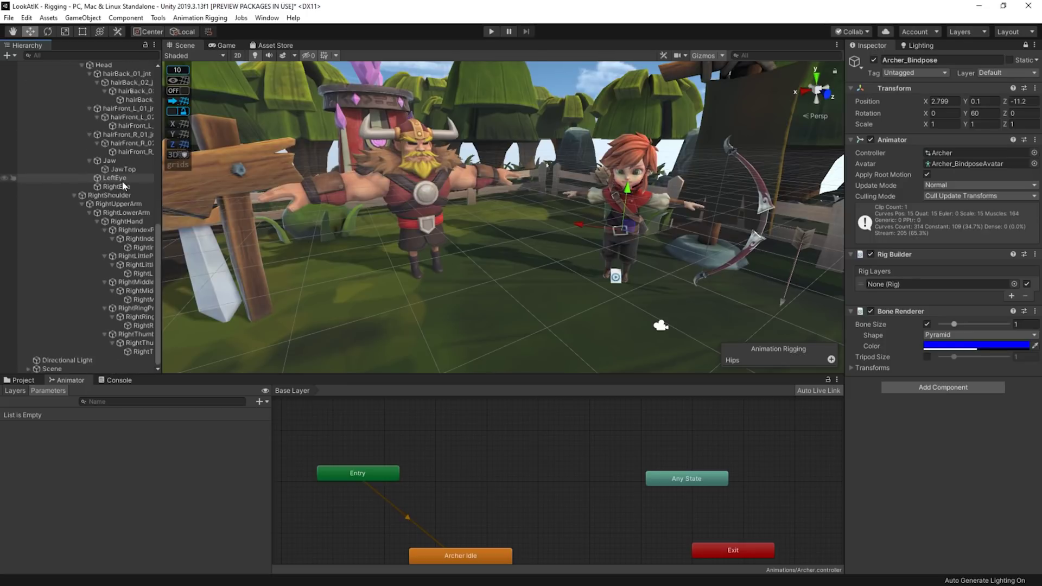
{"action": "left_click", "coordinate": [122, 352], "text": "shift"}
{"action": "scroll", "coordinate": [109, 195], "scroll_direction": "up", "scroll_amount": 8}
{"action": "left_click_drag", "start_coordinate": [64, 156], "coordinate": [979, 396]}
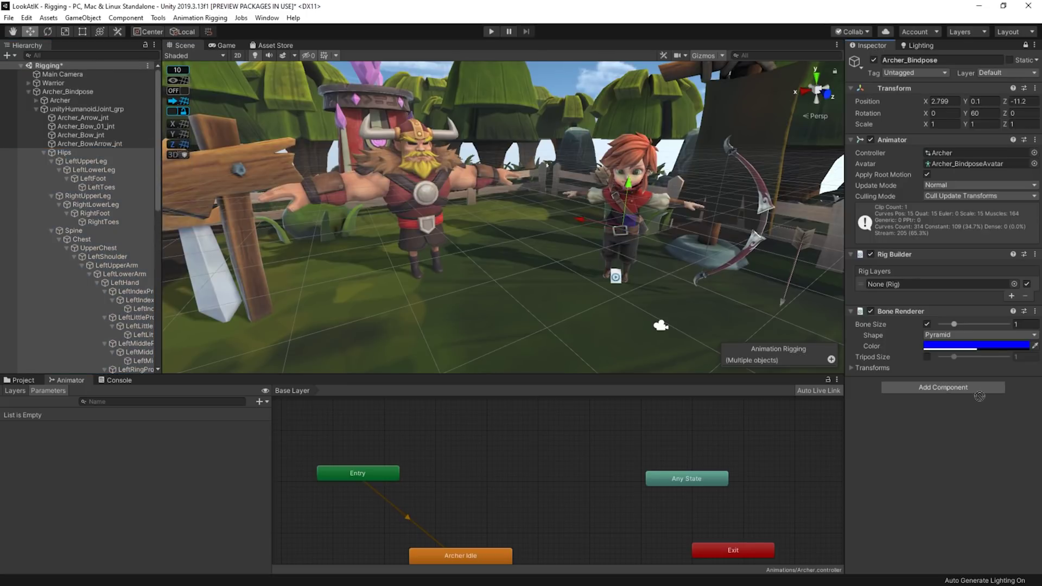
{"action": "left_click_drag", "start_coordinate": [872, 369], "coordinate": [872, 368]}
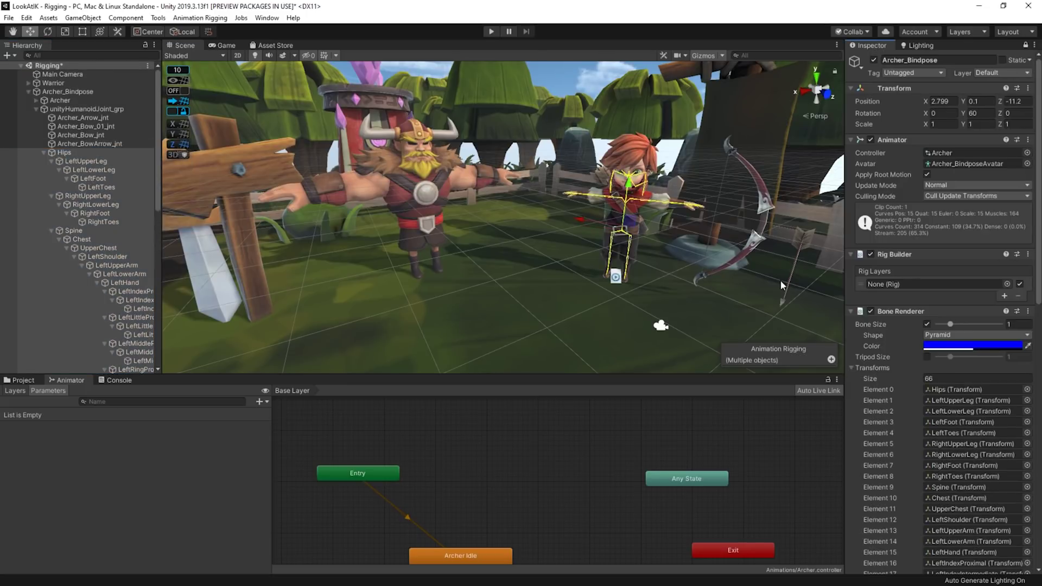
- Create an empty child object named Head Rig under Archer_Bindpose
{"action": "mouse_move", "coordinate": [627, 260]}
{"action": "left_mouse_down", "text": "alt"}
{"action": "mouse_move", "coordinate": [644, 248]}
{"action": "mouse_move", "coordinate": [634, 242]}
{"action": "left_mouse_up", "text": "alt"}
{"action": "right_click", "coordinate": [64, 91]}
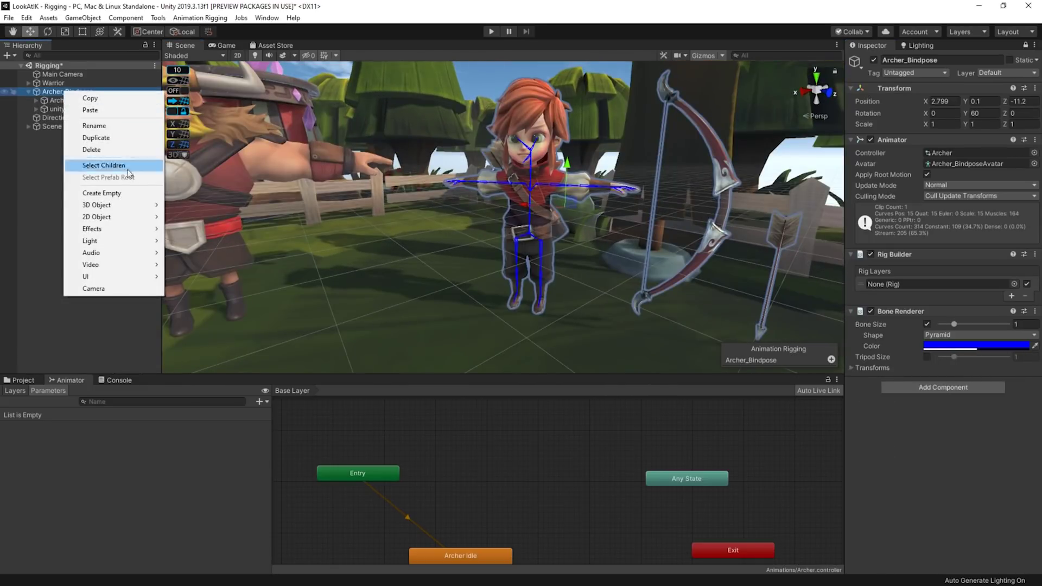
{"action": "left_click", "coordinate": [101, 193]}
{"action": "type", "text": "Head Rig"}
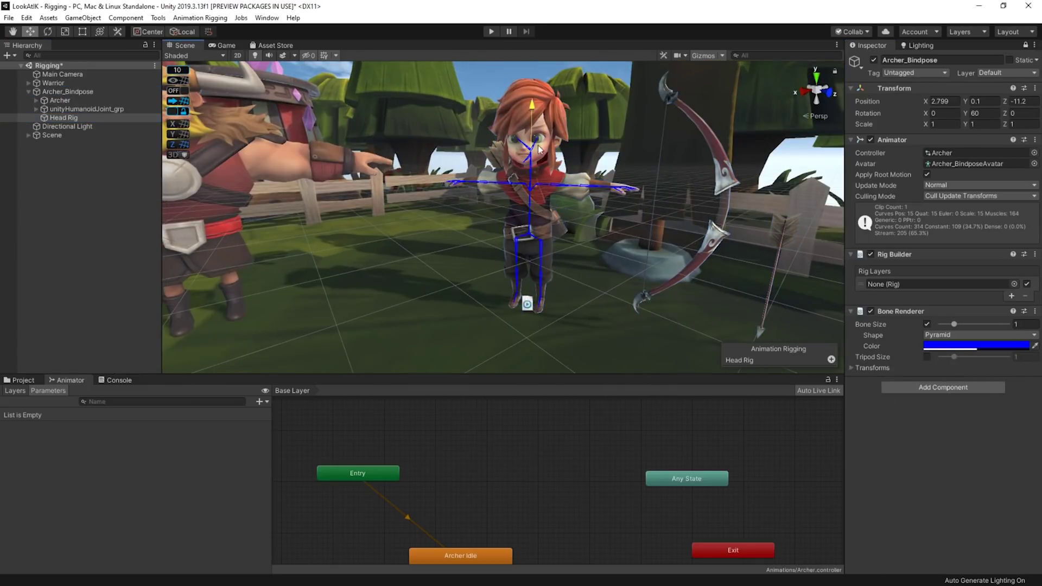
- Unlock the Inspector and add a Rig component to Head Rig
{"action": "left_click", "coordinate": [1026, 46]}
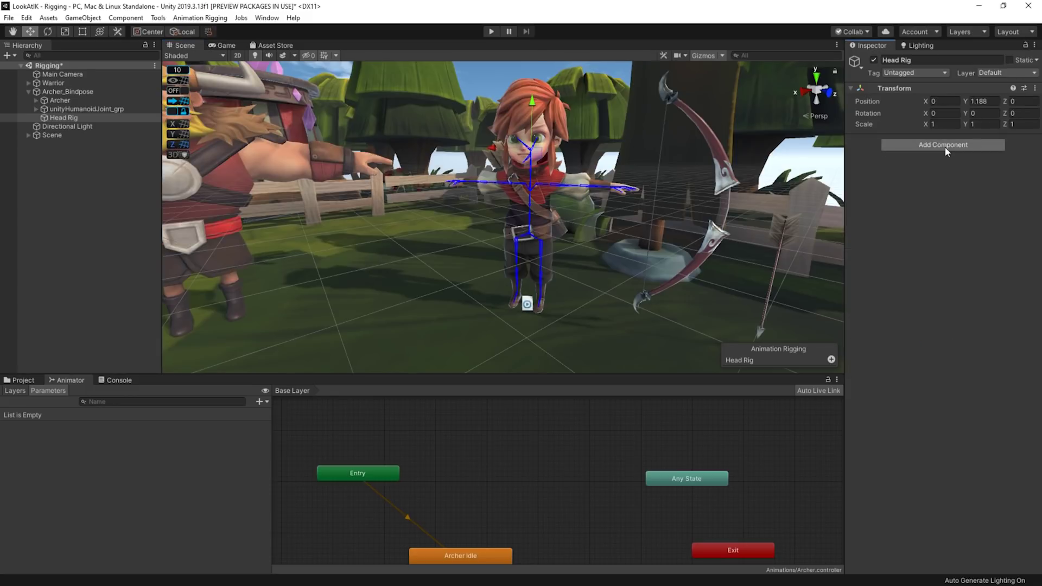
{"action": "left_click", "coordinate": [946, 146]}
{"action": "type", "text": "rig"}
{"action": "key", "text": "Return"}
- Assign Head Rig to the empty rig layer of Archer_Bindpose's Rig Builder, and select Head Rig again
{"action": "left_click", "coordinate": [67, 91]}
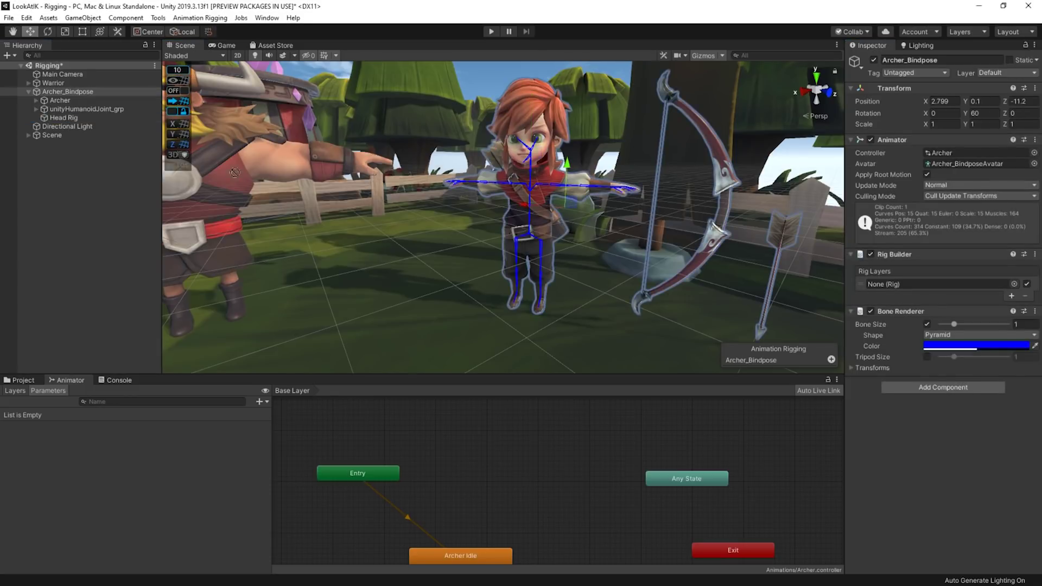
{"action": "left_click_drag", "start_coordinate": [63, 117], "coordinate": [918, 287]}
{"action": "left_click", "coordinate": [65, 118]}
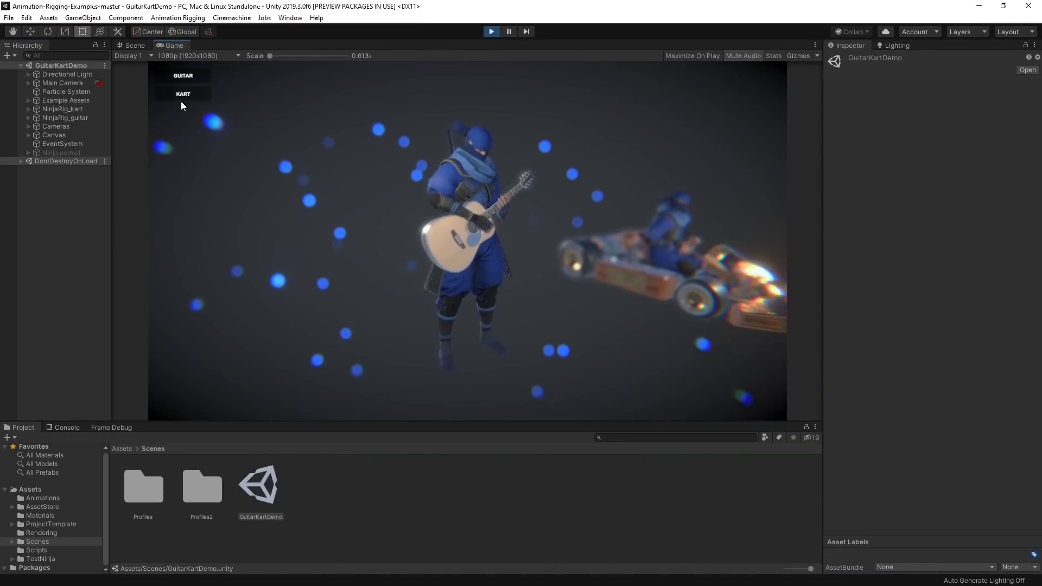
- Show the kart view in the running GuitarKartDemo scene
{"action": "left_click", "coordinate": [182, 95]}
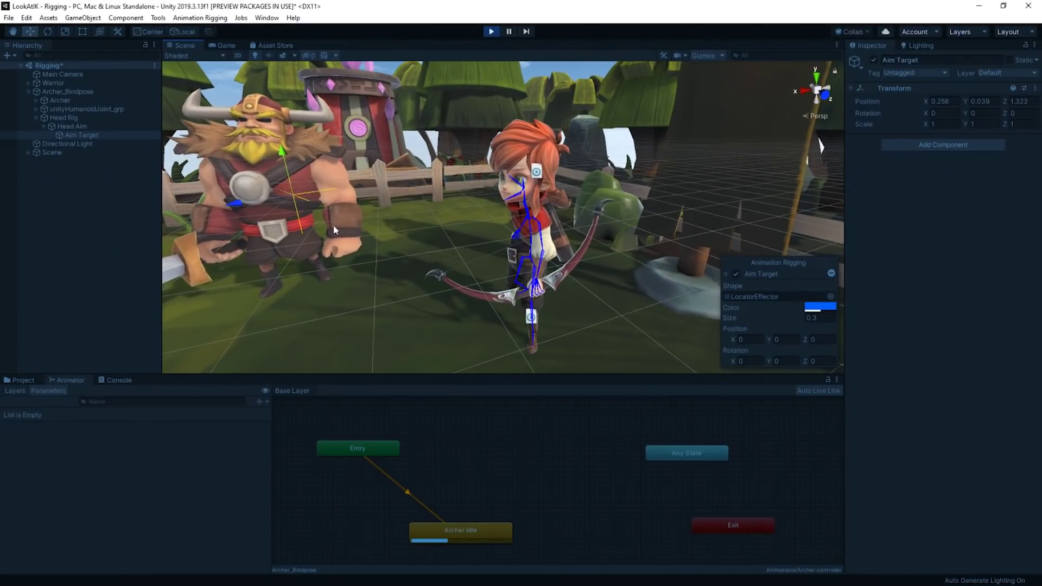
- Move the Aim Target from beside the warrior toward the archer during play to check the head aim
{"action": "left_click_drag", "start_coordinate": [291, 194], "coordinate": [417, 235]}
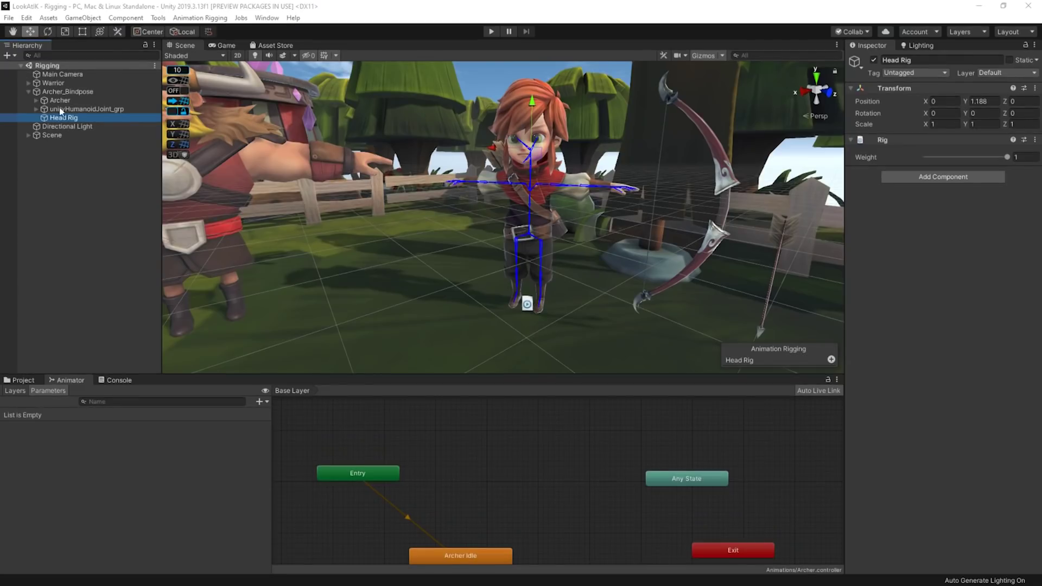
- Create an empty child named Head Aim under Head Rig and add a Multi-Aim Constraint to it
{"action": "right_click", "coordinate": [61, 119]}
{"action": "left_click", "coordinate": [117, 220]}
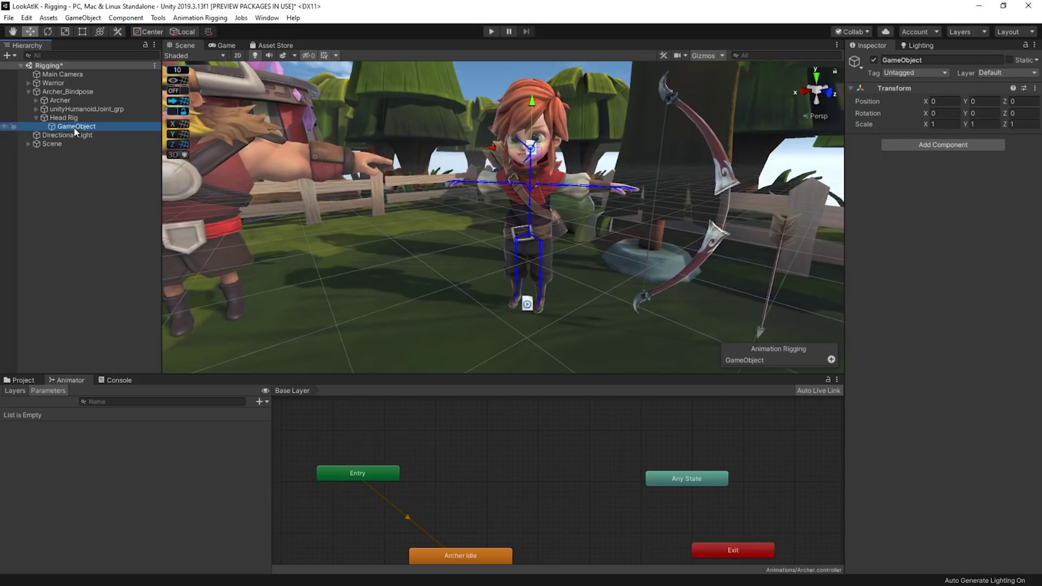
{"action": "left_click", "coordinate": [901, 140]}
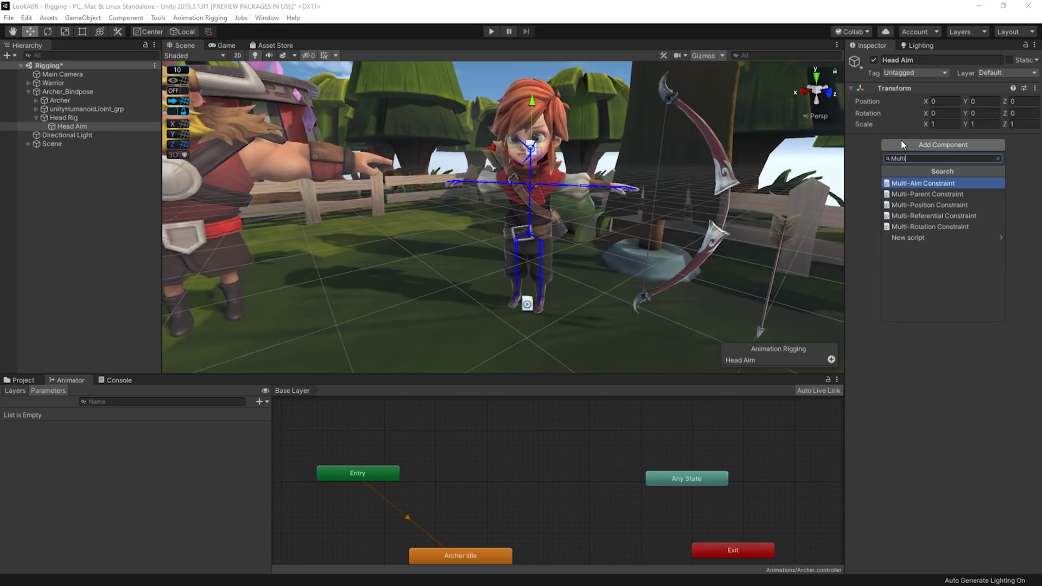
{"action": "key", "text": "Return"}
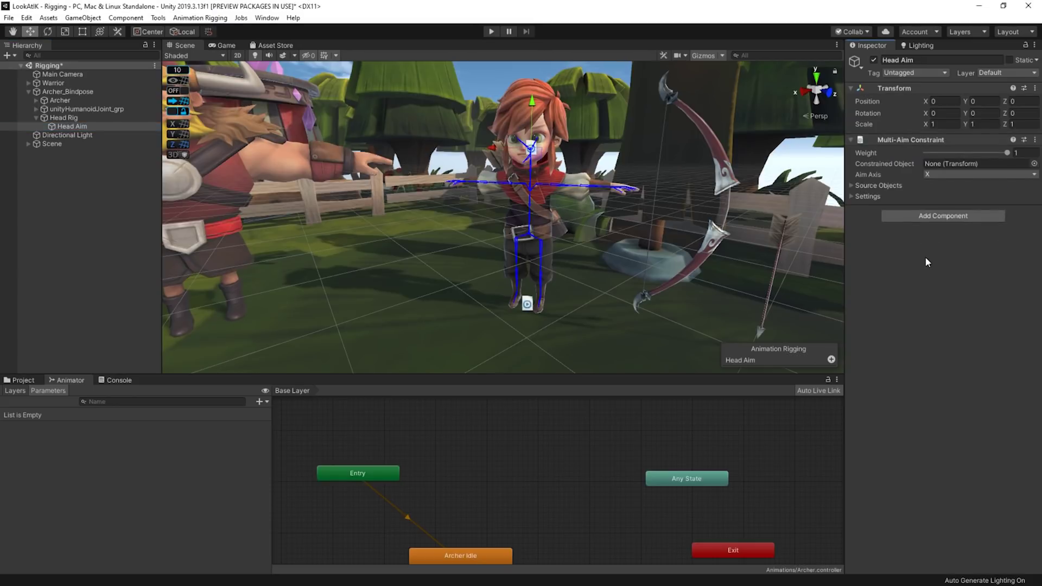
- Create an empty child named Aim Target under Head Aim and place it in front of the archer at about Z 0.8
{"action": "right_click", "coordinate": [75, 126]}
{"action": "left_click", "coordinate": [136, 226]}
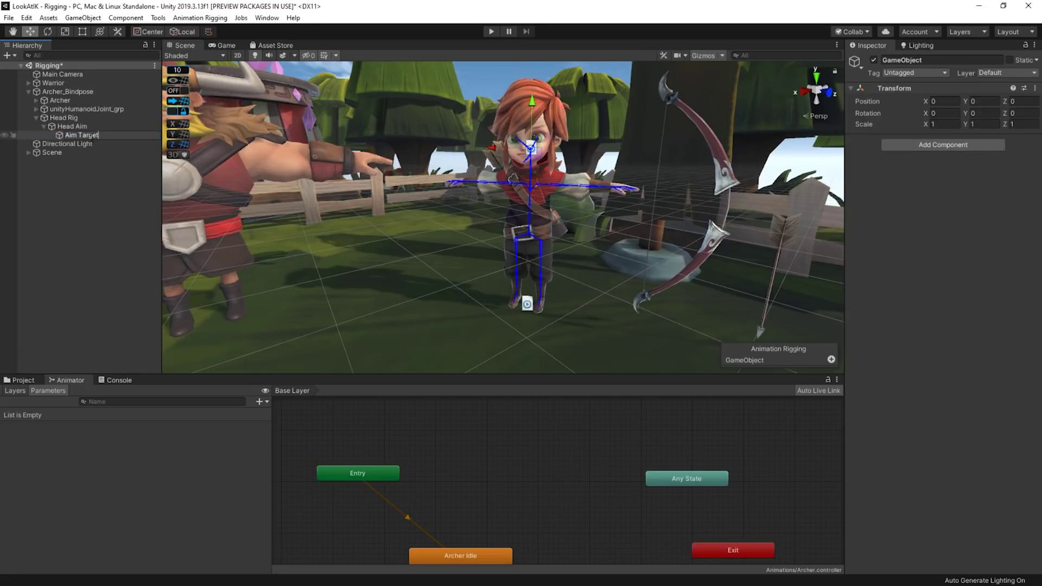
{"action": "key", "text": "Return"}
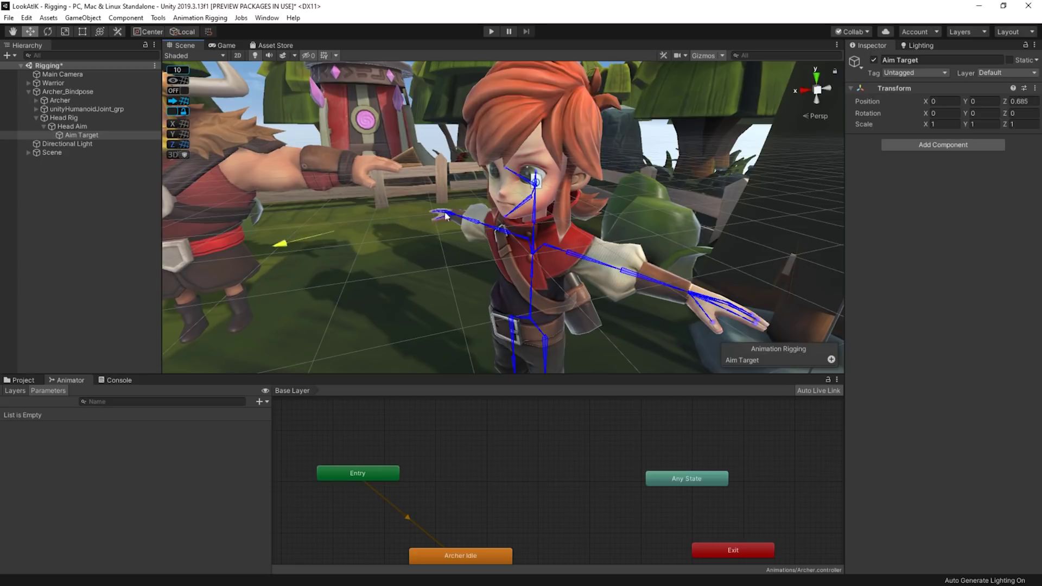
{"action": "left_click_drag", "start_coordinate": [436, 217], "coordinate": [434, 217]}
- Give Aim Target a LocatorEffector shape with size 0.3 and the blue color 0060FF
{"action": "scroll", "coordinate": [487, 229], "scroll_direction": "down", "scroll_amount": 3}
{"action": "right_click_drag", "start_coordinate": [487, 229], "coordinate": [485, 216]}
{"action": "middle_click_drag", "start_coordinate": [486, 216], "coordinate": [461, 191]}
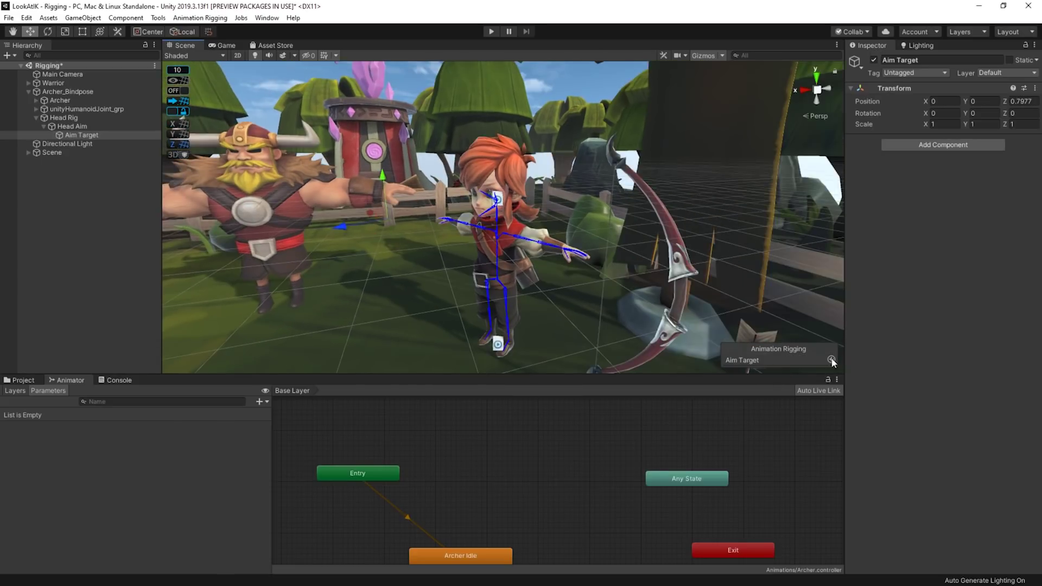
{"action": "left_click", "coordinate": [831, 359]}
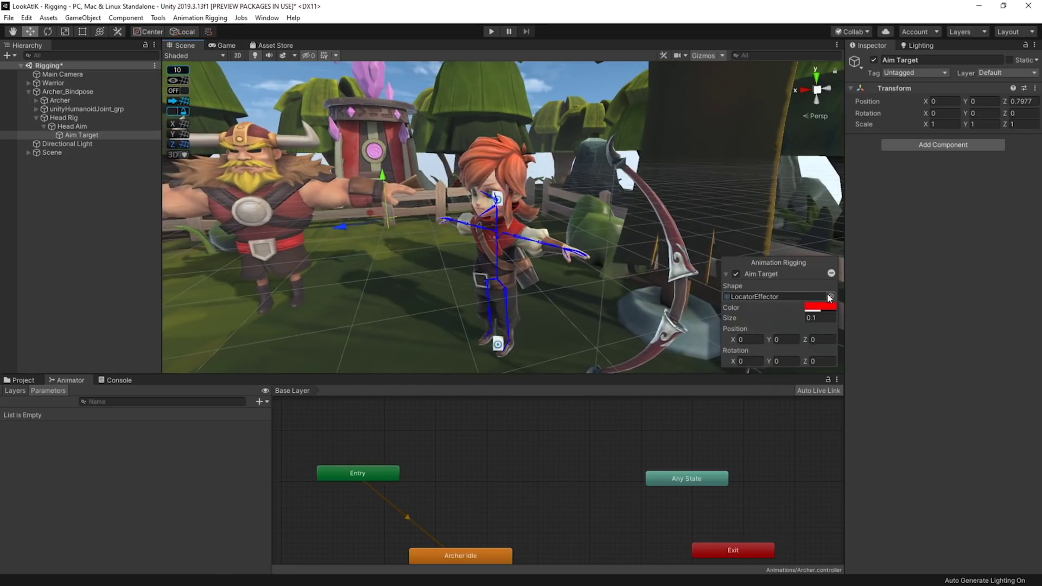
{"action": "left_click", "coordinate": [819, 306]}
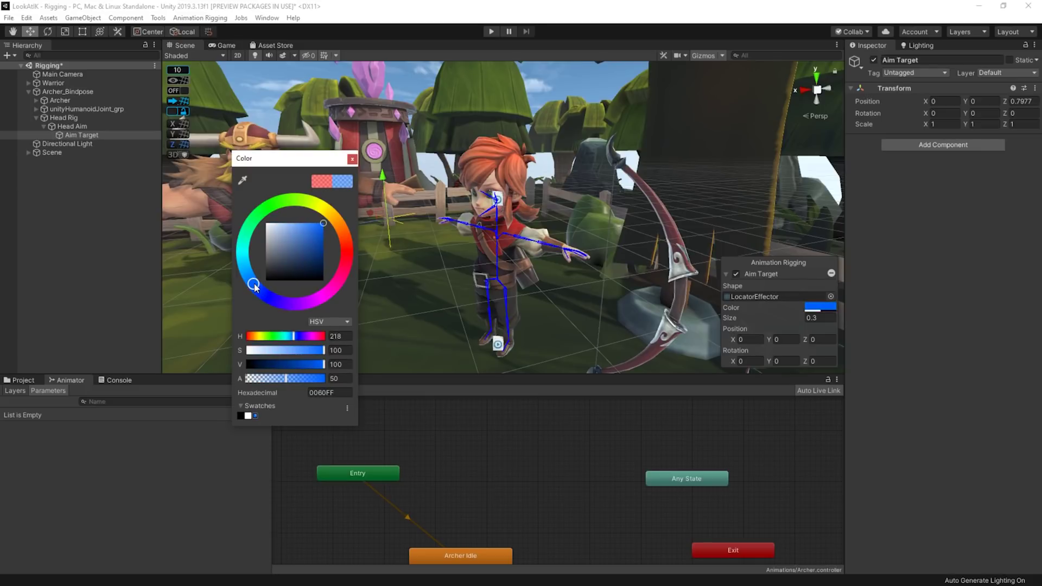
{"action": "left_click", "coordinate": [352, 159]}
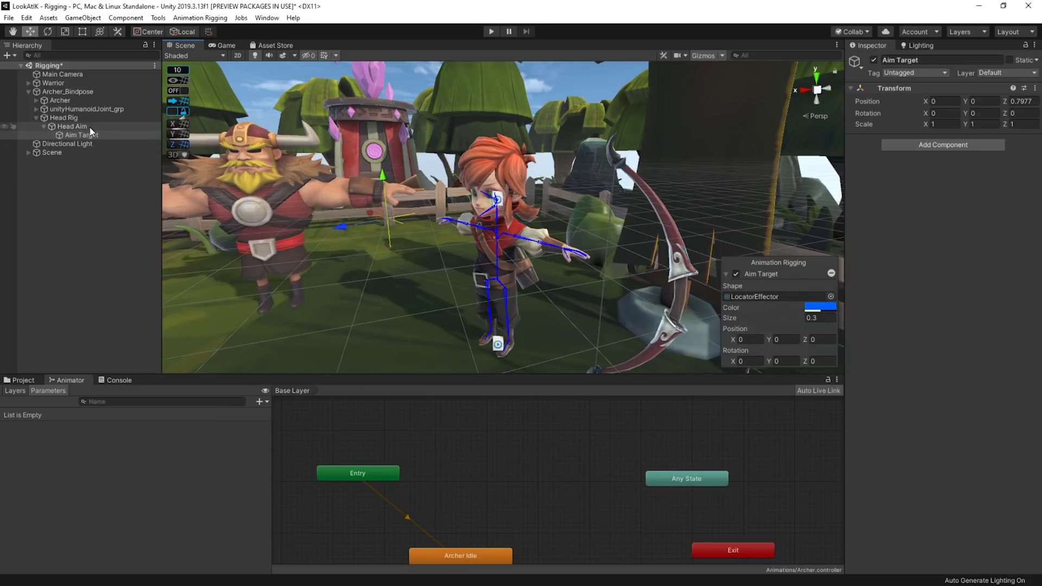
- Set Head Aim's Multi-Aim Constraint to constrain the Head joint along the Z axis with Aim Target as source object
{"action": "left_click", "coordinate": [72, 126]}
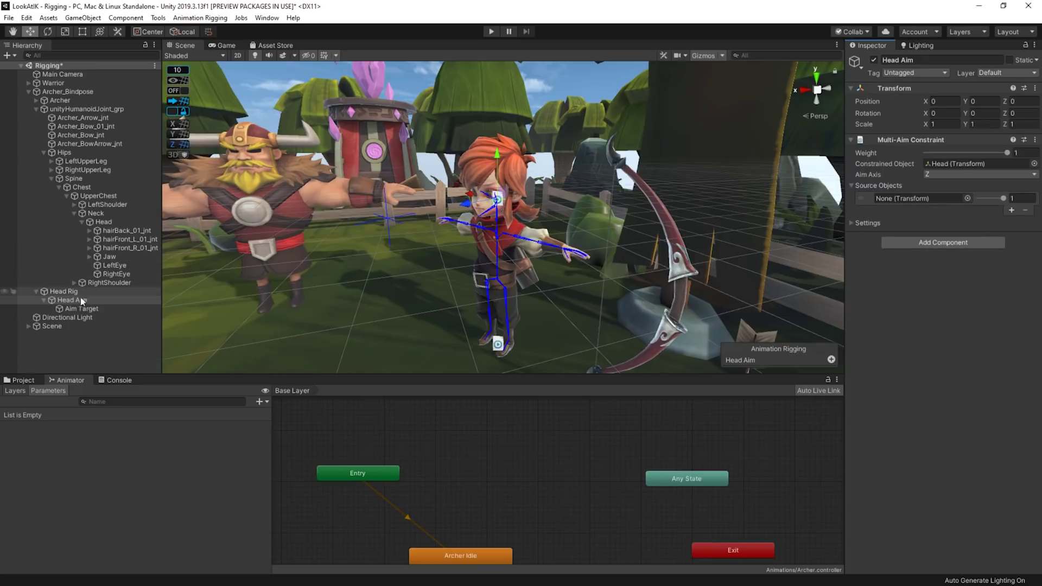
{"action": "left_click_drag", "start_coordinate": [896, 199], "coordinate": [896, 199]}
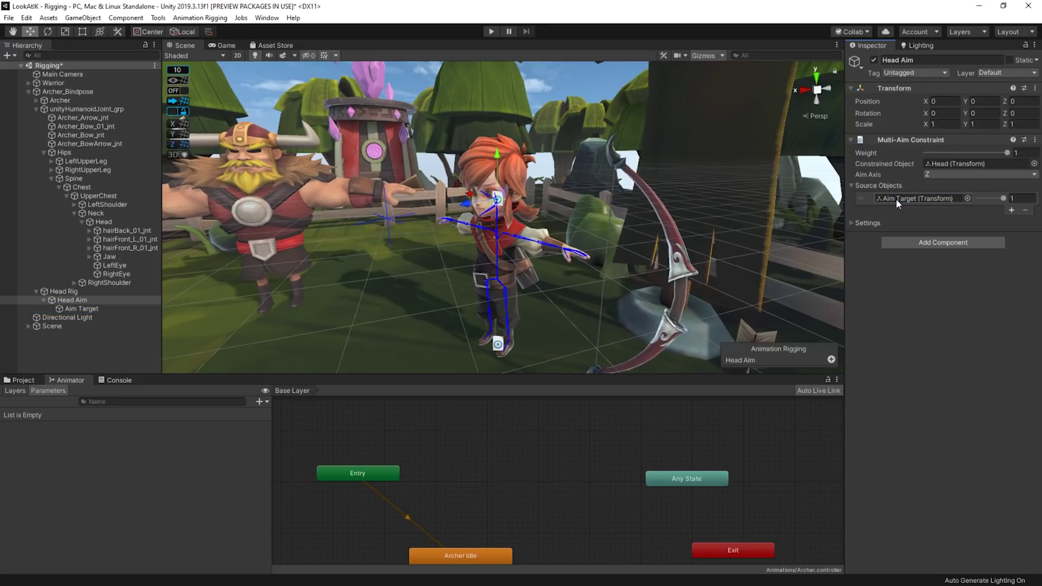
- Run the game and move Aim Target around in the scene to test the archer's head constraint
{"action": "left_click", "coordinate": [491, 31]}
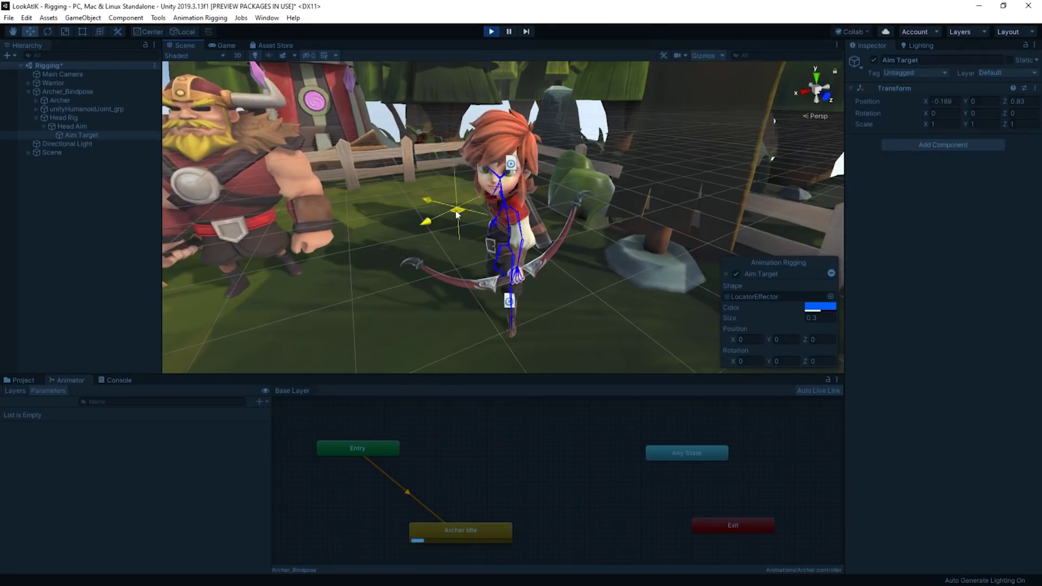
{"action": "left_click_drag", "start_coordinate": [431, 225], "coordinate": [236, 223]}
{"action": "right_click_drag", "start_coordinate": [317, 247], "coordinate": [304, 230]}
{"action": "left_click_drag", "start_coordinate": [304, 229], "coordinate": [289, 179], "text": "alt"}
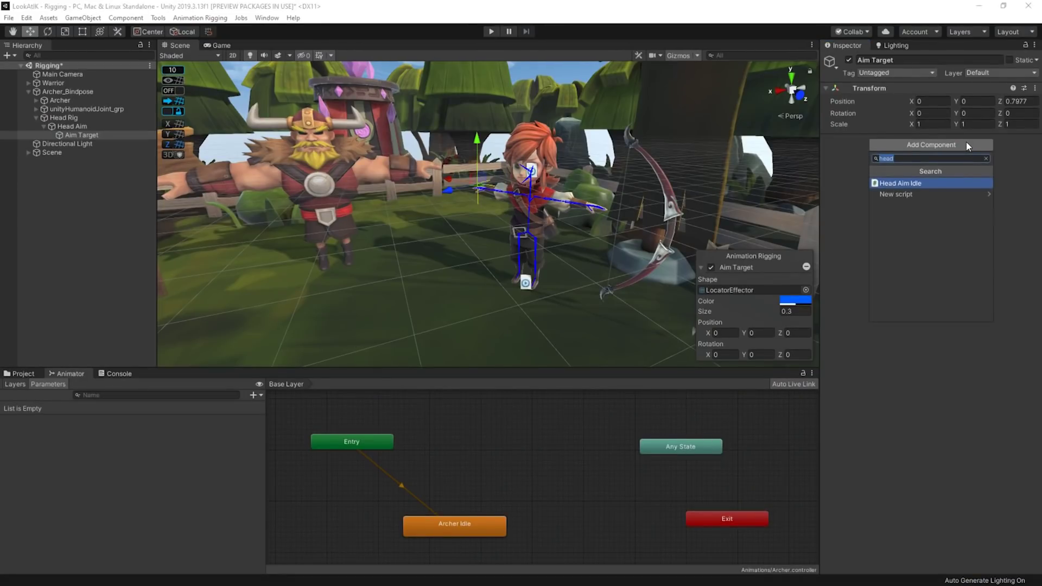
- Add the Head Aim Idle script to Aim Target and open it in Visual Studio to review the code
{"action": "key", "text": "Return"}
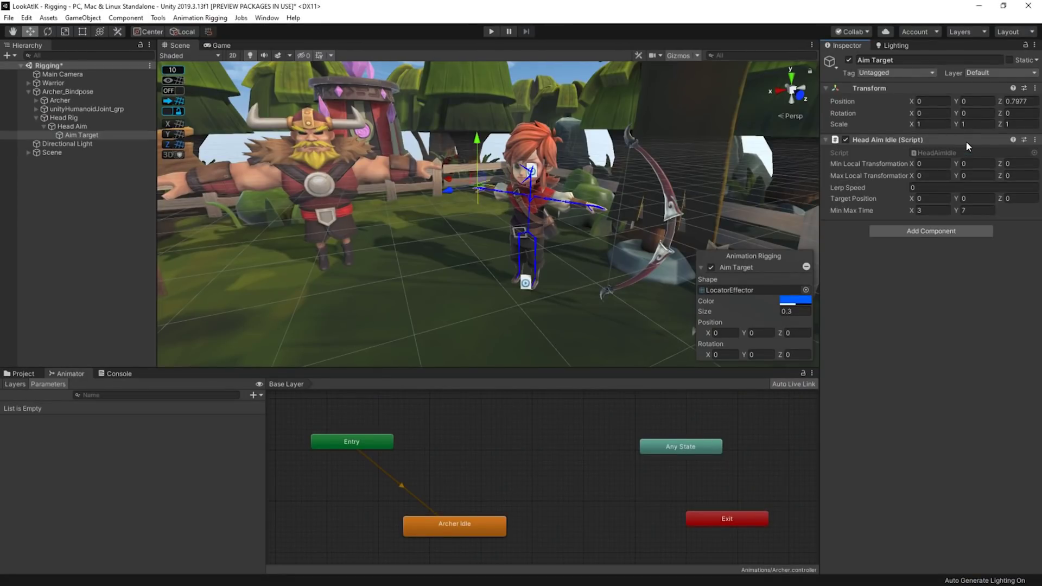
{"action": "double_click", "coordinate": [917, 154]}
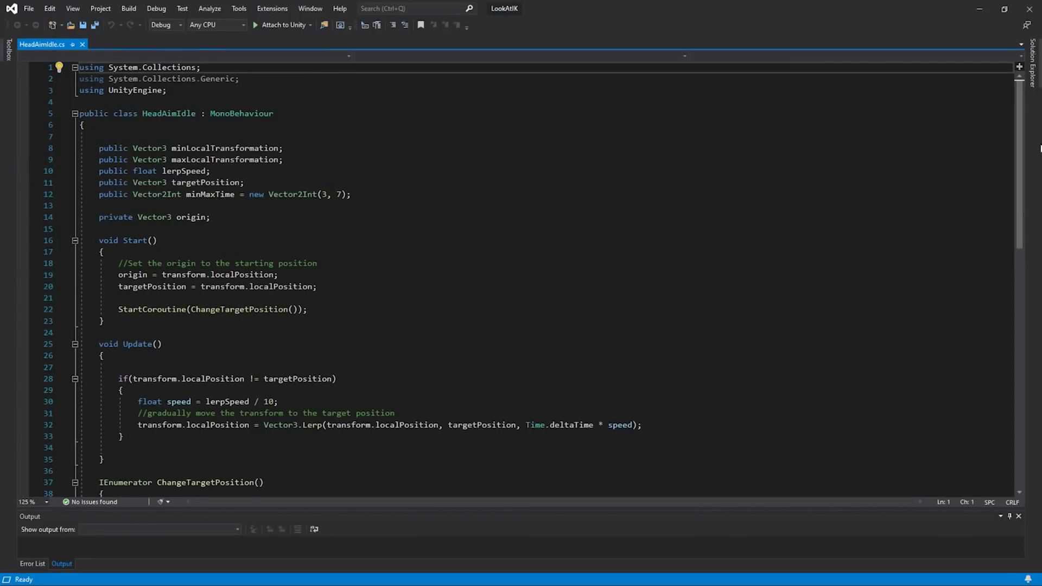
{"action": "left_click_drag", "start_coordinate": [1024, 127], "coordinate": [1024, 131]}
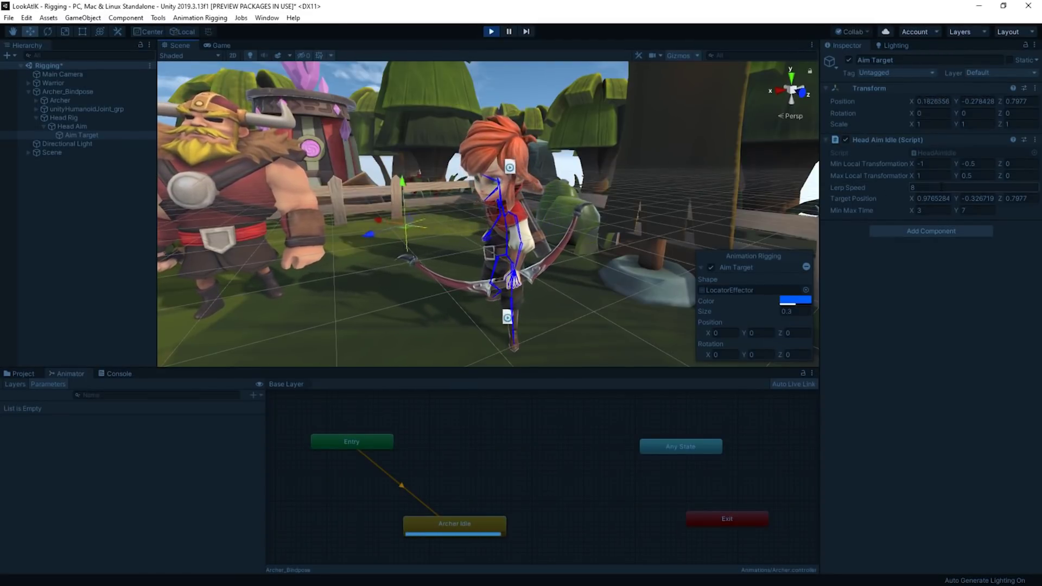
- Try a Lerp Speed of 20 on Aim Target's Head Aim Idle script while watching the archer in the game view
{"action": "left_click", "coordinate": [218, 45]}
{"action": "left_click", "coordinate": [917, 188]}
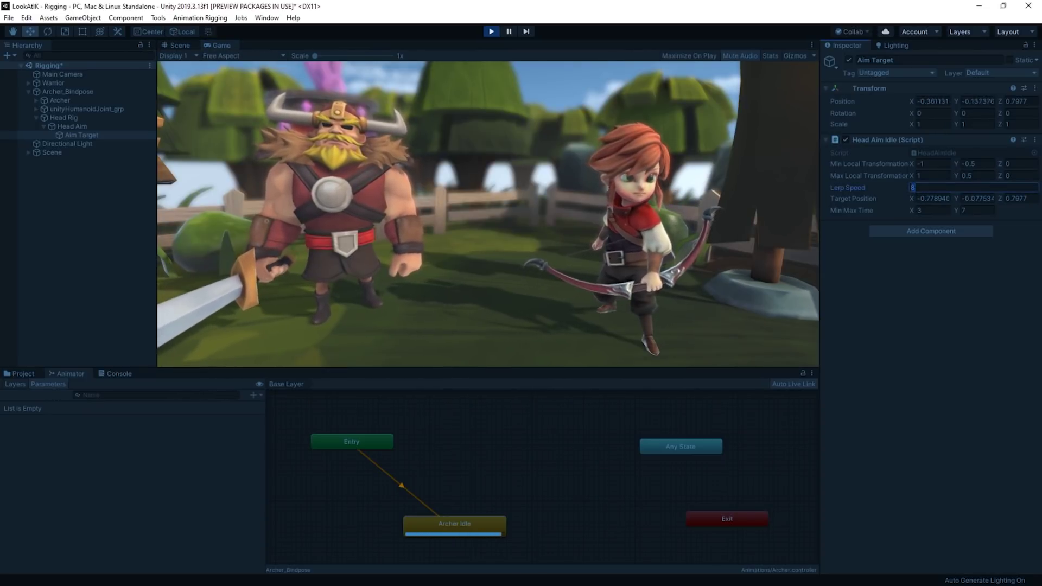
{"action": "type", "text": "20"}
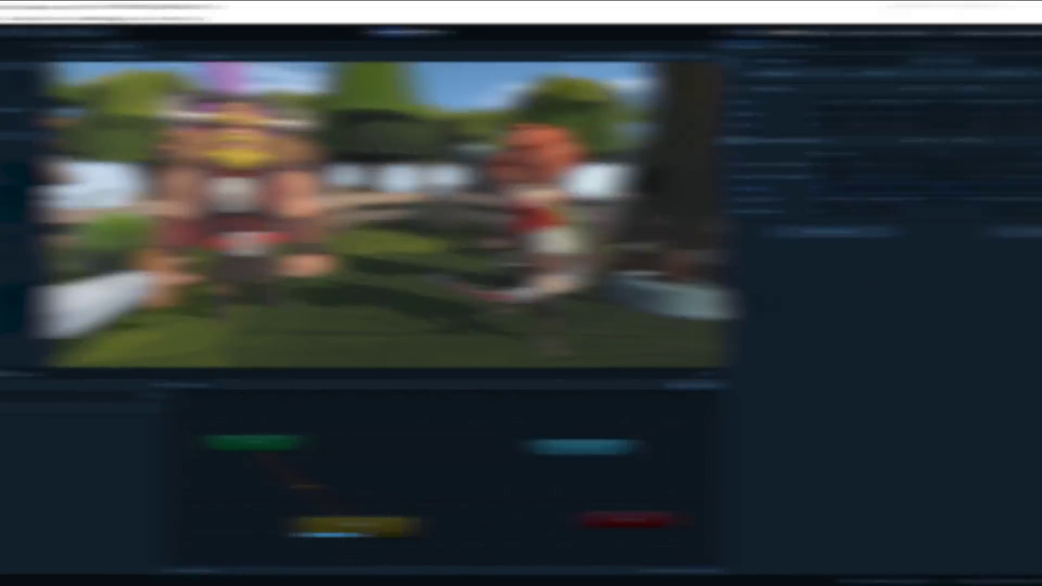
- Create an empty child object named Eye Aim under Head Rig
{"action": "right_click", "coordinate": [67, 120]}
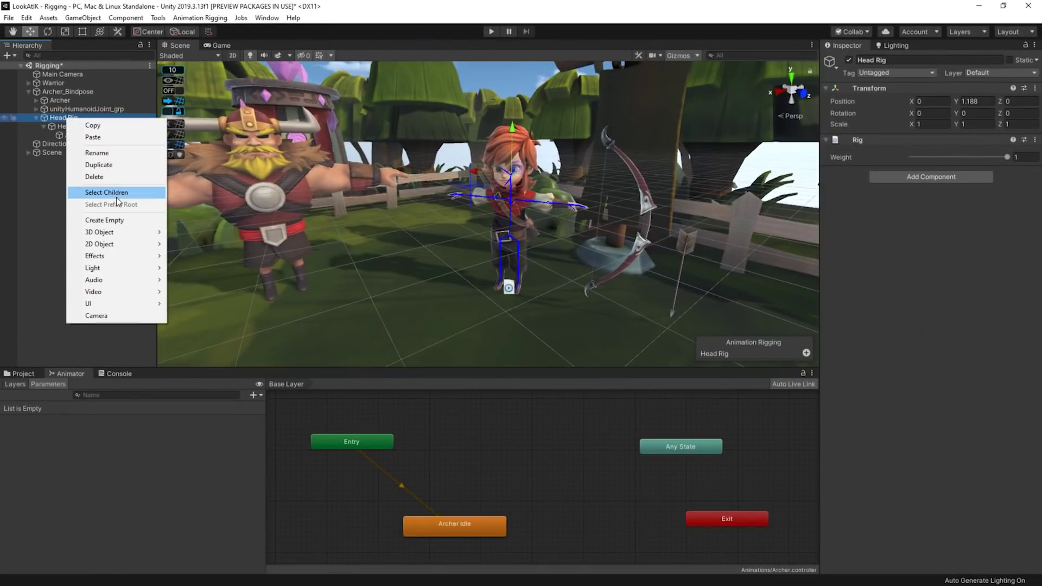
{"action": "left_click", "coordinate": [117, 220]}
{"action": "type", "text": "Eye Aim"}
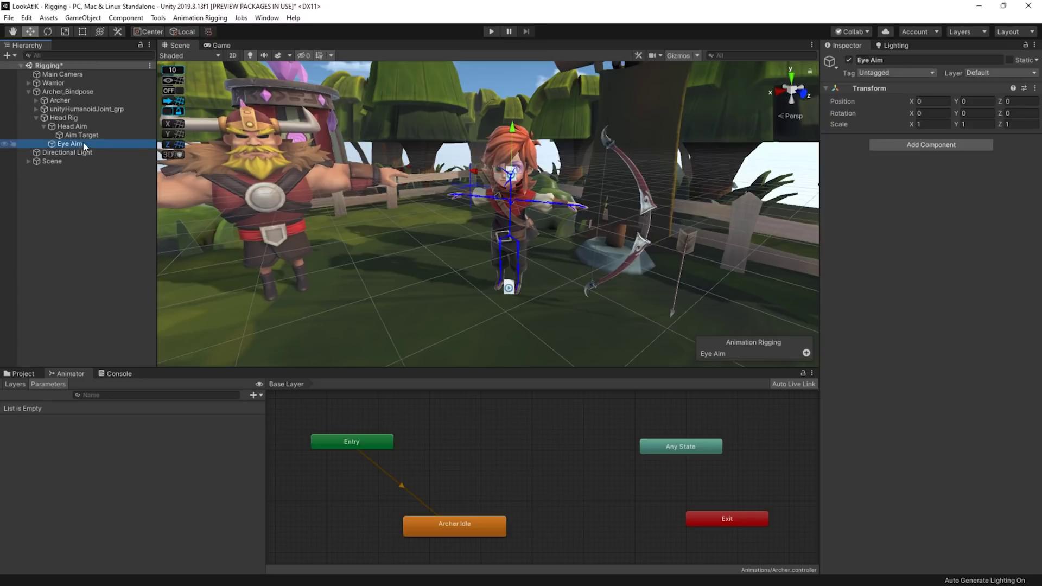
- Add two empty child objects named Left and Right to Eye Aim
{"action": "right_click", "coordinate": [85, 145]}
{"action": "left_click", "coordinate": [125, 242]}
{"action": "type", "text": "Left"}
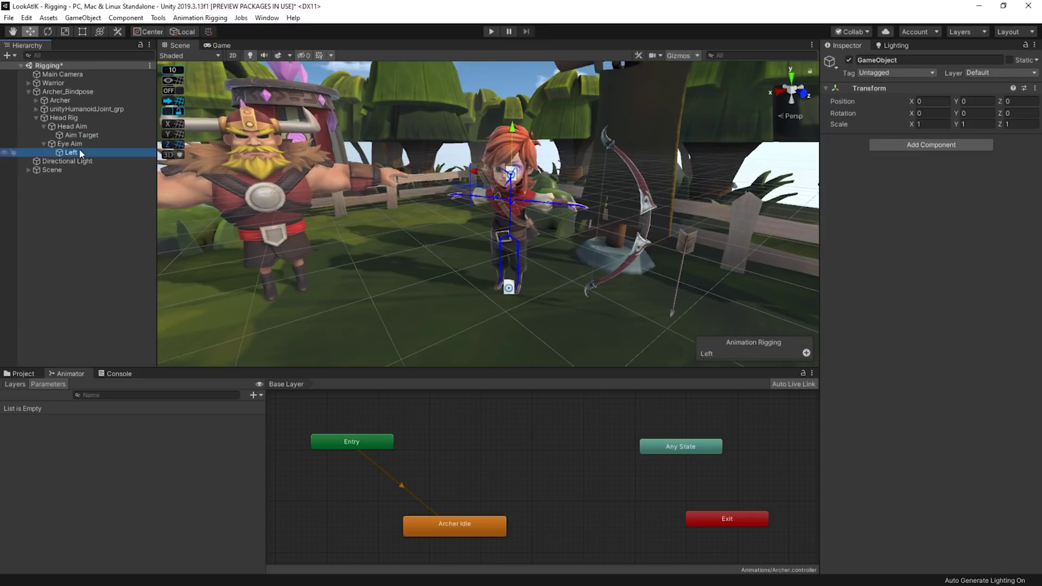
{"action": "right_click", "coordinate": [81, 144]}
{"action": "left_click", "coordinate": [123, 238]}
{"action": "type", "text": "Right"}
{"action": "key", "text": "Return"}
- Add a Multi-Aim Constraint to Left that constrains LeftEye along the Z axis with Aim Target as source object
{"action": "left_click", "coordinate": [71, 153]}
{"action": "left_click", "coordinate": [943, 146]}
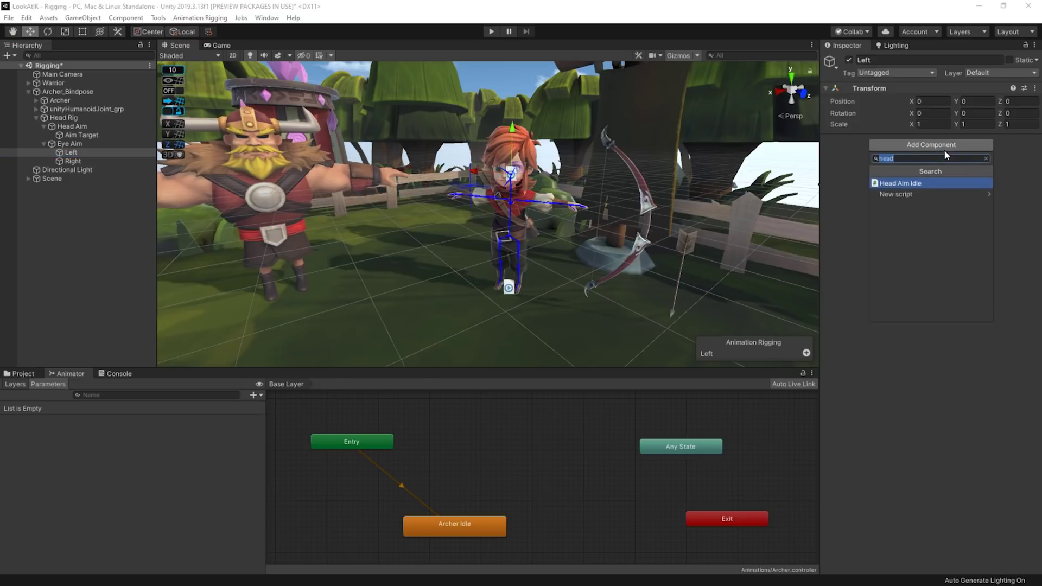
{"action": "type", "text": "multi"}
{"action": "key", "text": "Return"}
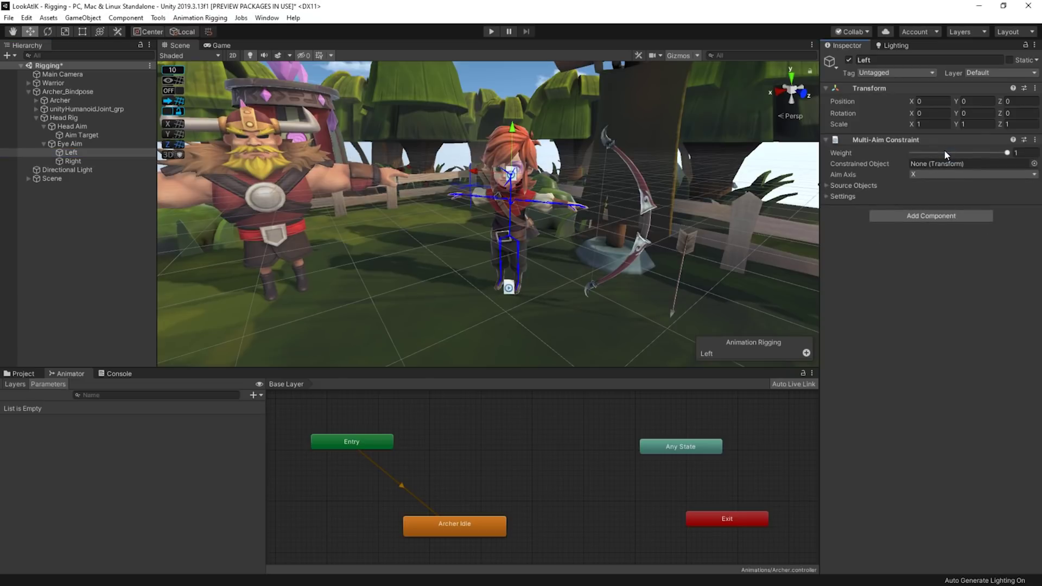
{"action": "left_click", "coordinate": [855, 185]}
{"action": "left_click", "coordinate": [37, 109]}
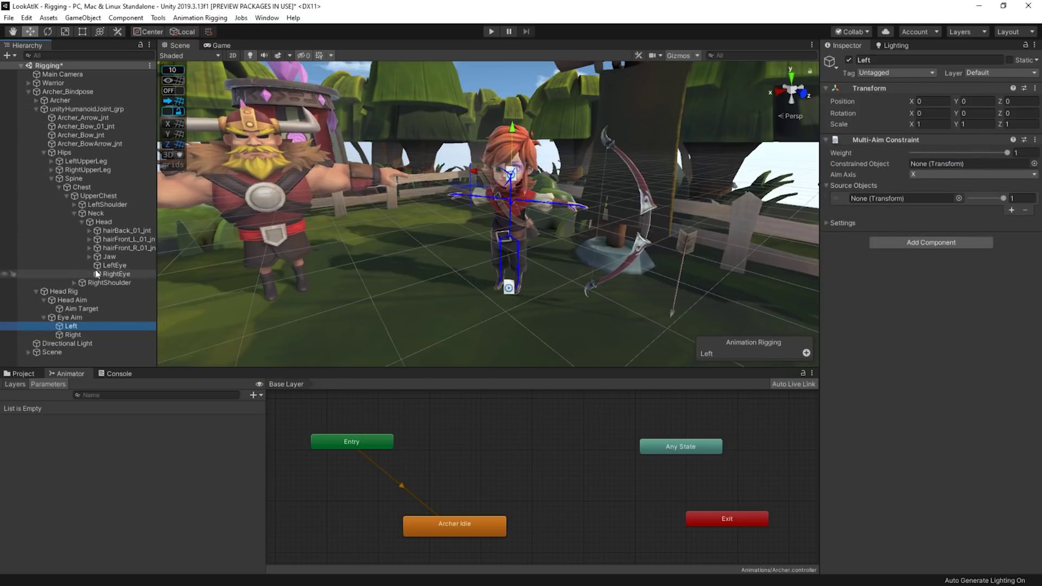
{"action": "left_click_drag", "start_coordinate": [942, 167], "coordinate": [943, 162]}
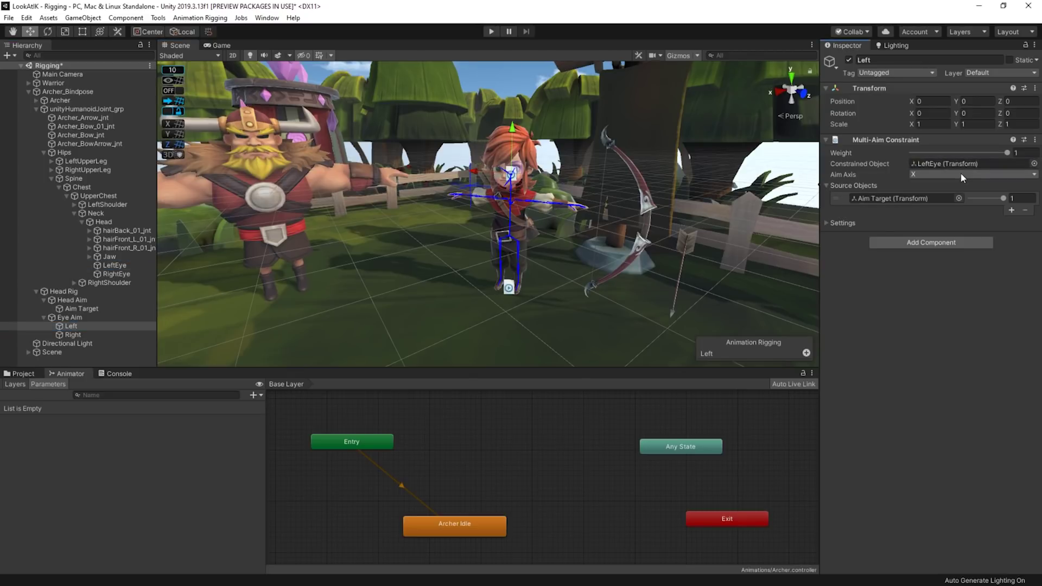
{"action": "left_click", "coordinate": [961, 174]}
{"action": "left_click", "coordinate": [938, 237]}
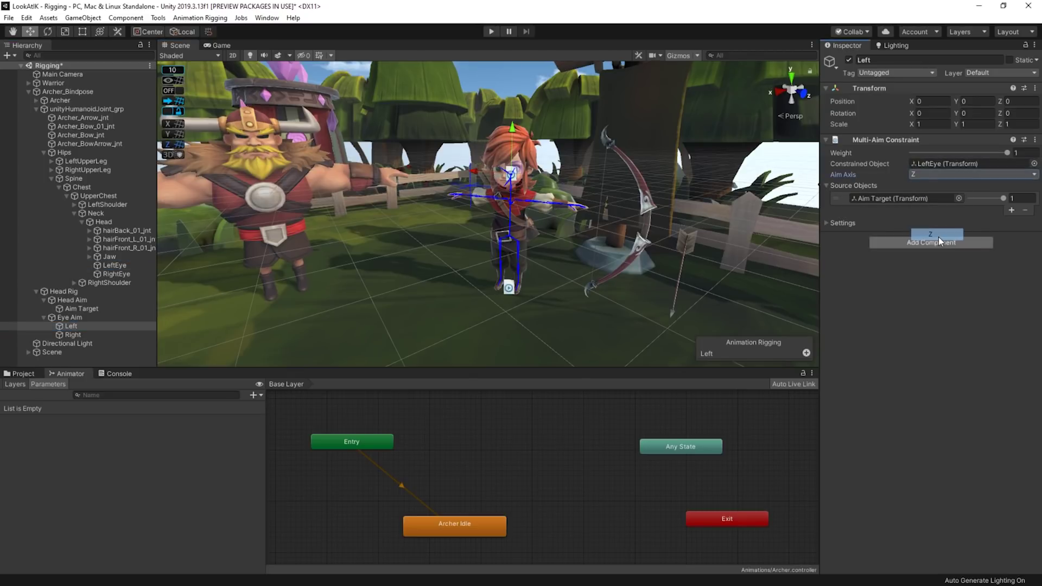
- Add a Multi-Aim Constraint to Right that constrains RightEye along the -Z axis with Aim Target as source object
{"action": "left_click", "coordinate": [75, 336]}
{"action": "left_click", "coordinate": [944, 146]}
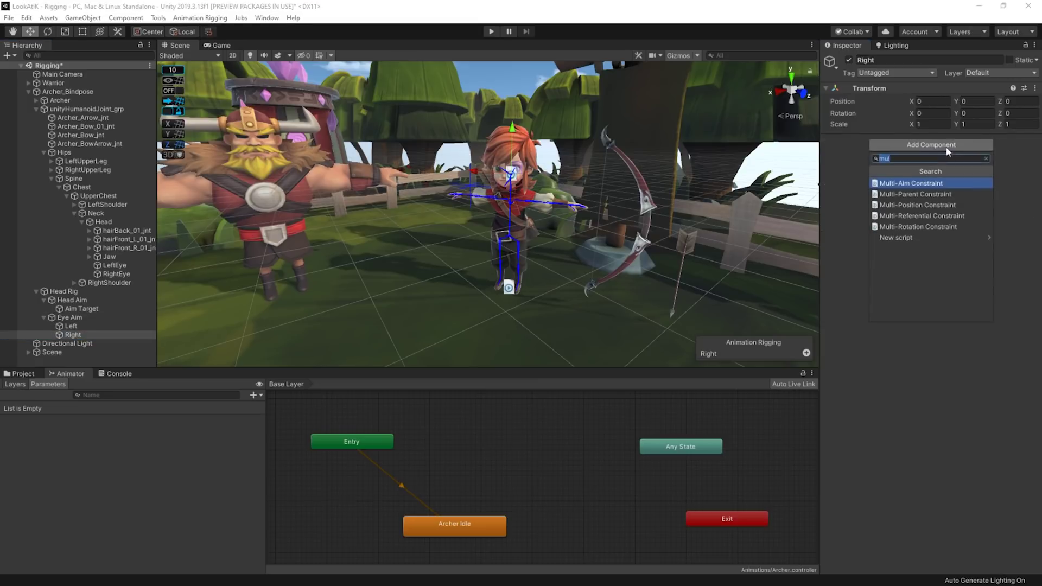
{"action": "left_click", "coordinate": [927, 183]}
{"action": "left_click_drag", "start_coordinate": [117, 275], "coordinate": [630, 262]}
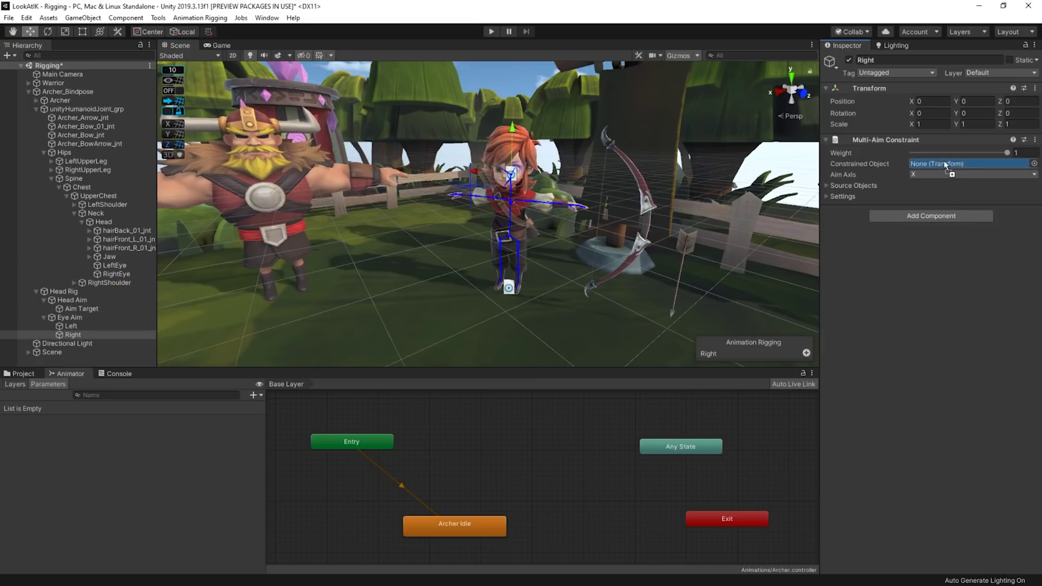
{"action": "left_click_drag", "start_coordinate": [945, 165], "coordinate": [945, 165]}
{"action": "left_click", "coordinate": [972, 174]}
{"action": "left_click", "coordinate": [933, 247]}
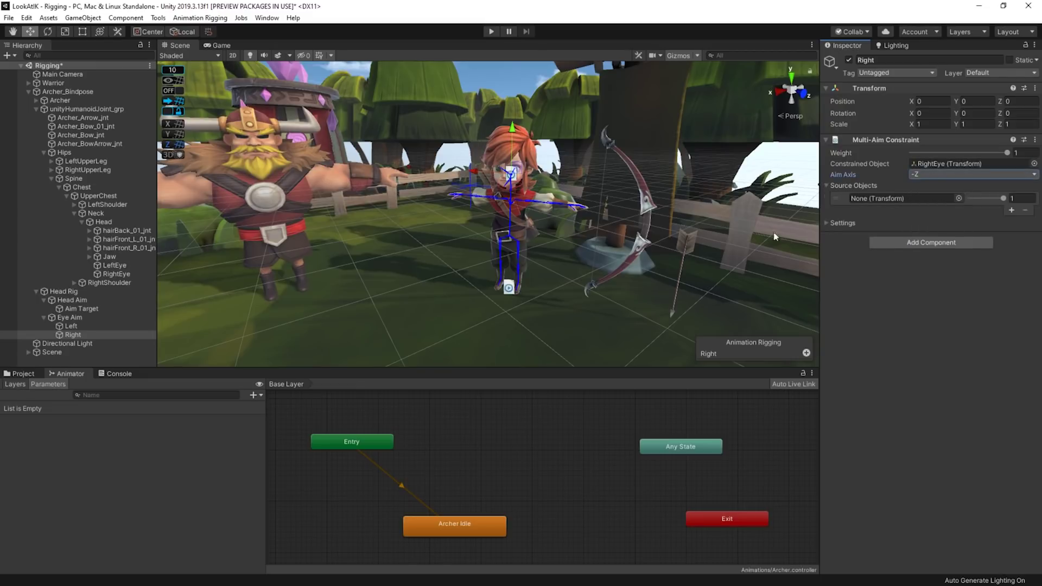
{"action": "left_click_drag", "start_coordinate": [76, 308], "coordinate": [916, 198]}
- Run the game and inspect the archer's eye movement up close in the scene view
{"action": "key", "text": "ctrl+p"}
{"action": "left_click", "coordinate": [37, 108]}
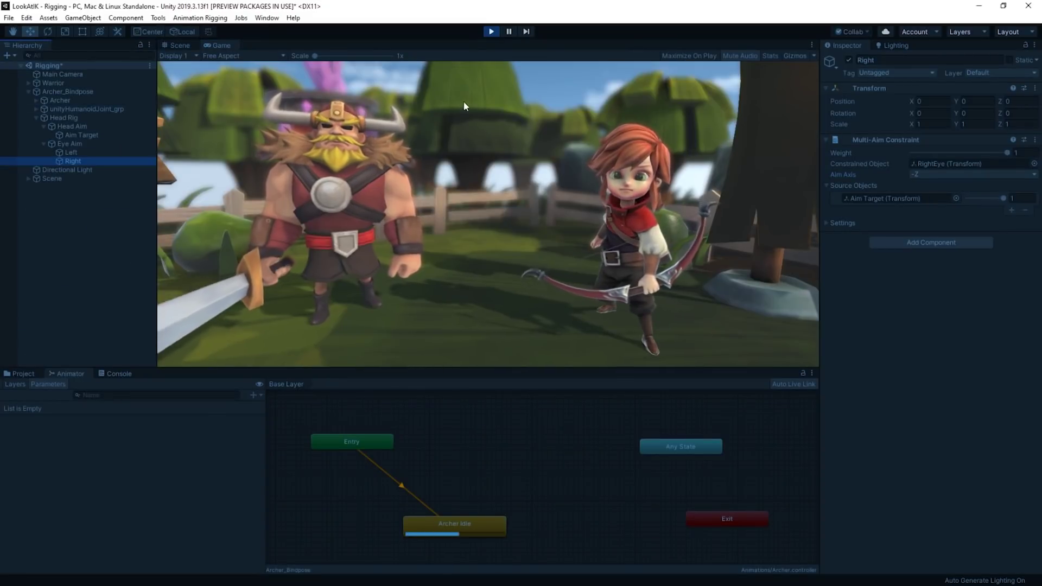
{"action": "left_click", "coordinate": [176, 45]}
{"action": "key", "text": "f"}
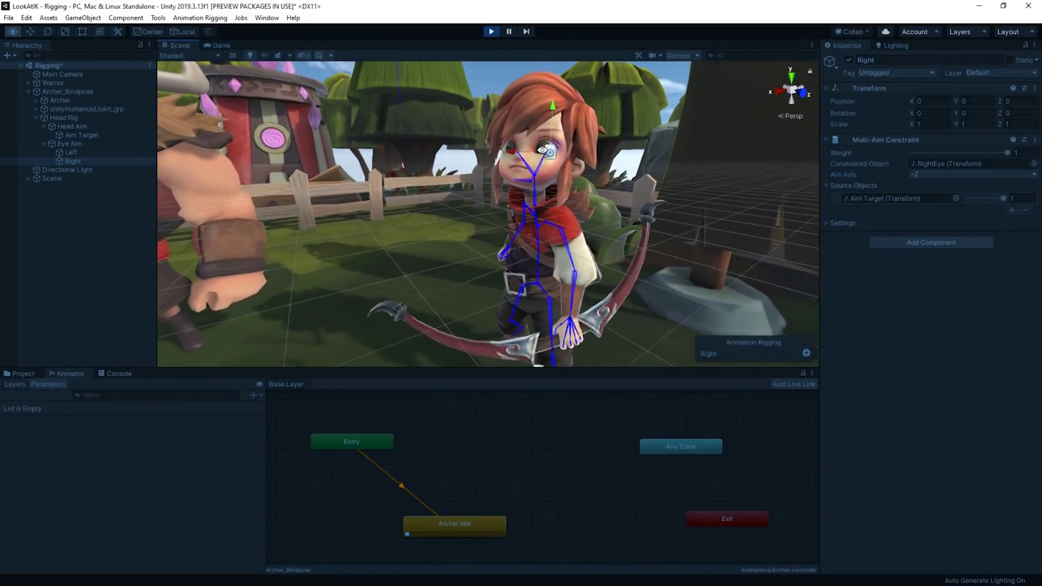
{"action": "key", "text": "s"}
{"action": "right_click_drag", "start_coordinate": [542, 150], "coordinate": [542, 150]}
{"action": "key", "text": "w"}
{"action": "key", "text": "s"}
{"action": "key", "text": "w"}
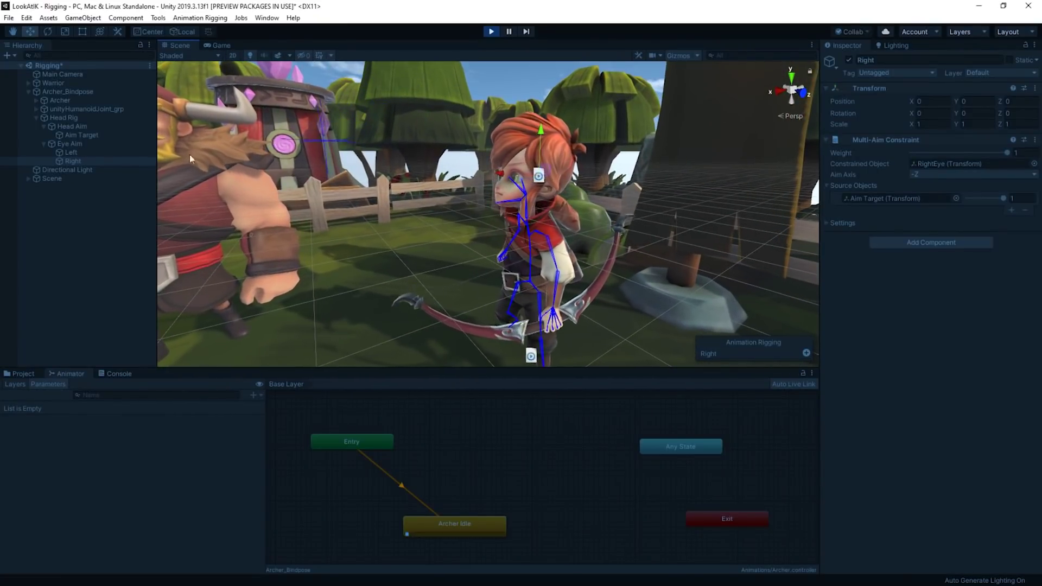
- Lower the weight of Head Aim's Multi-Aim Constraint to about 0.755 in the running game
{"action": "left_click", "coordinate": [96, 135]}
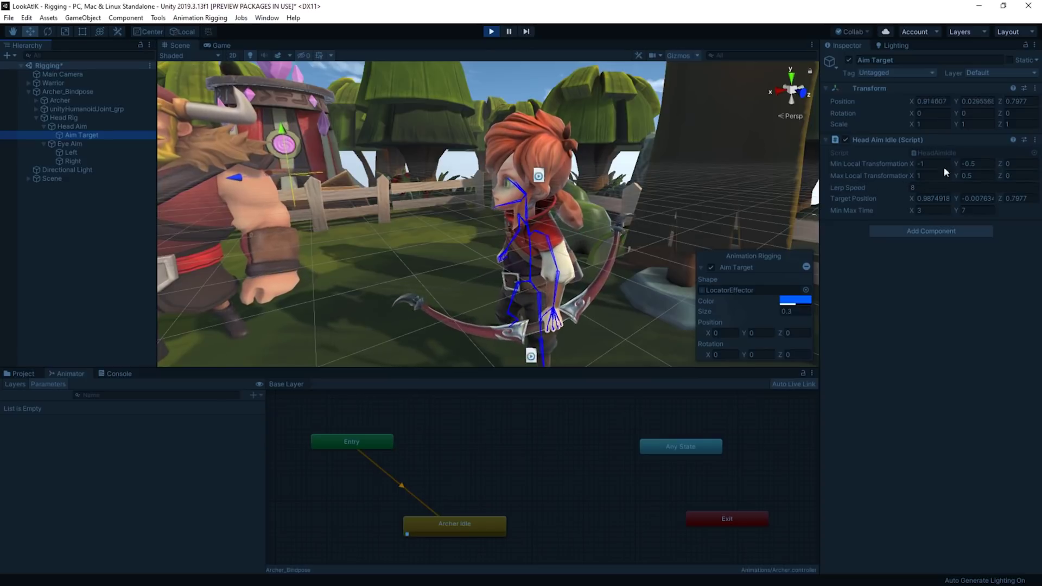
{"action": "left_click", "coordinate": [74, 127]}
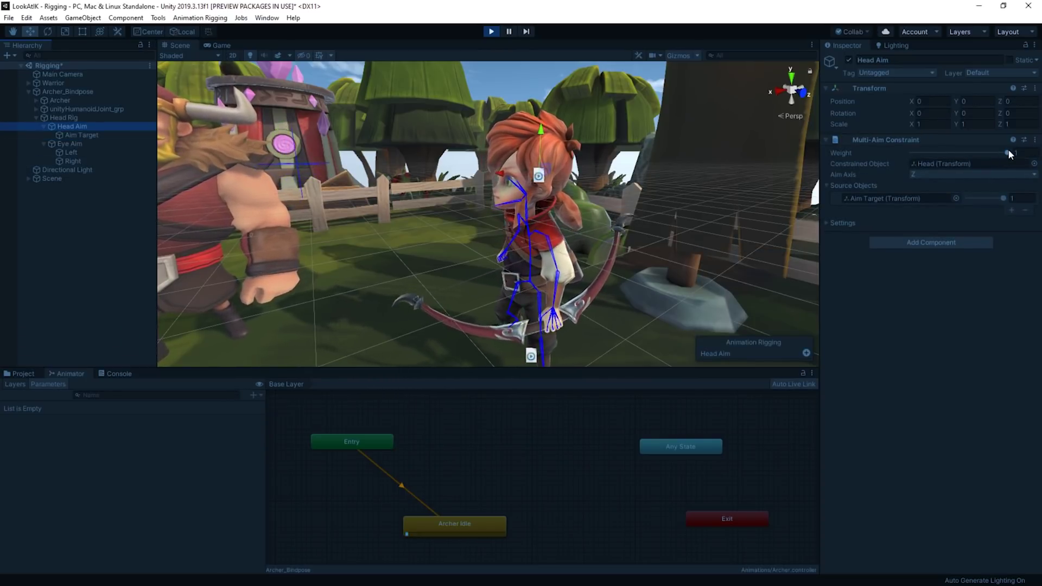
{"action": "left_click_drag", "start_coordinate": [1009, 150], "coordinate": [986, 154]}
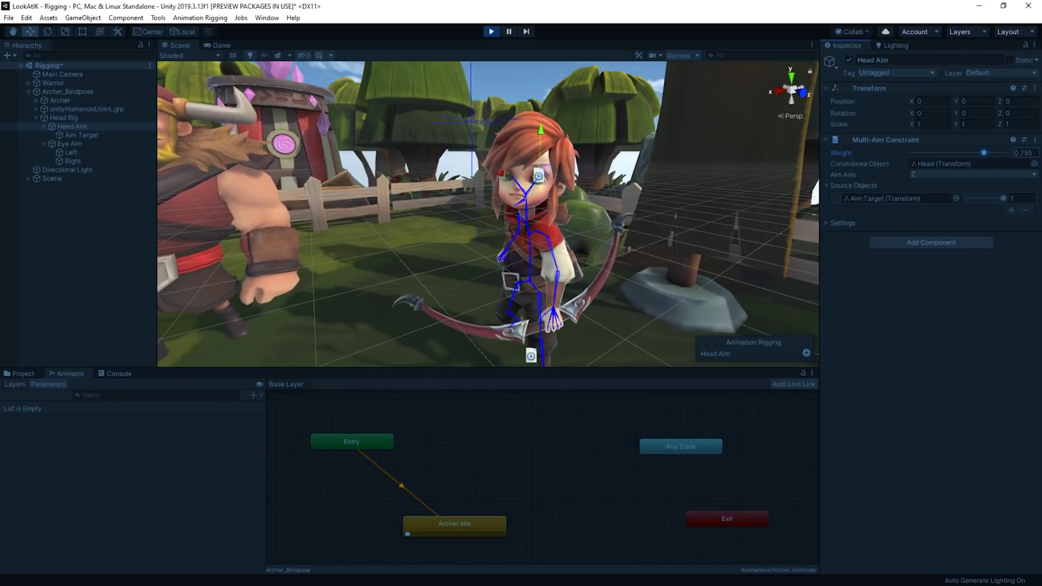
- Examine how the archer's head and eyes follow the target, up close in the scene and in the game view
{"action": "right_click_drag", "start_coordinate": [522, 245], "coordinate": [516, 232]}
{"action": "key", "text": "w"}
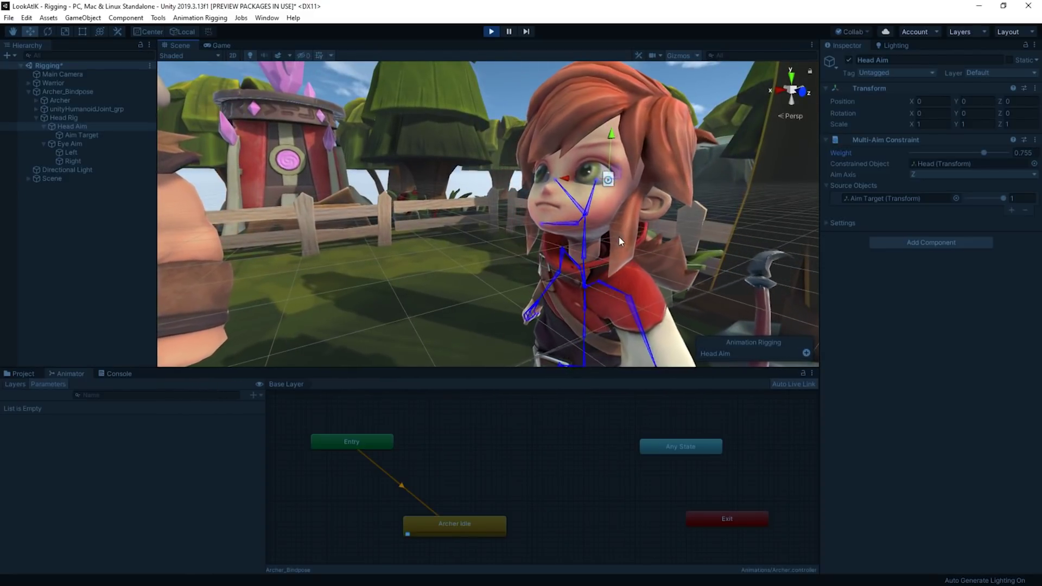
{"action": "right_click_drag", "start_coordinate": [598, 297], "coordinate": [613, 294]}
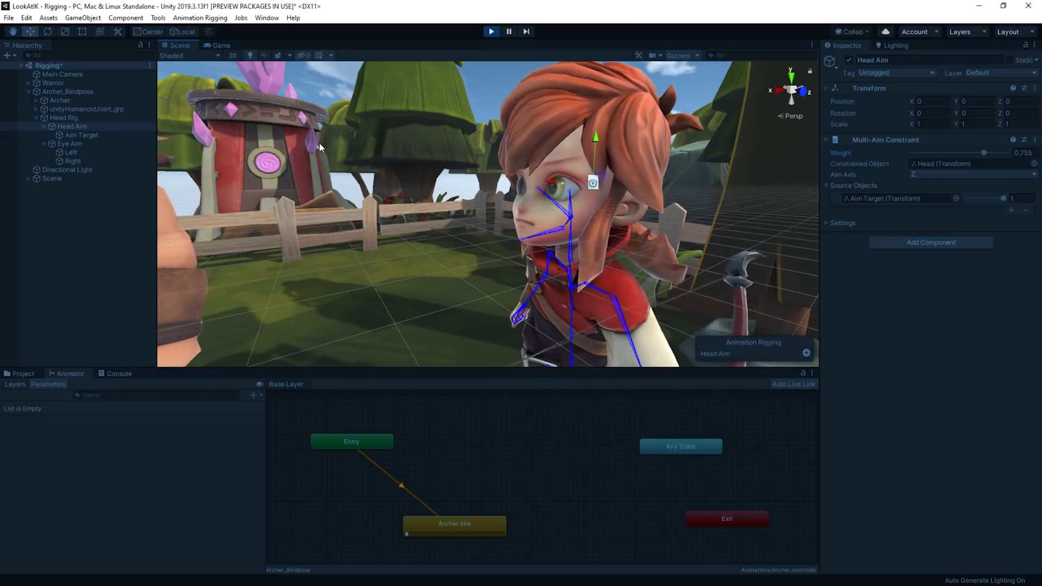
{"action": "left_click", "coordinate": [217, 46]}
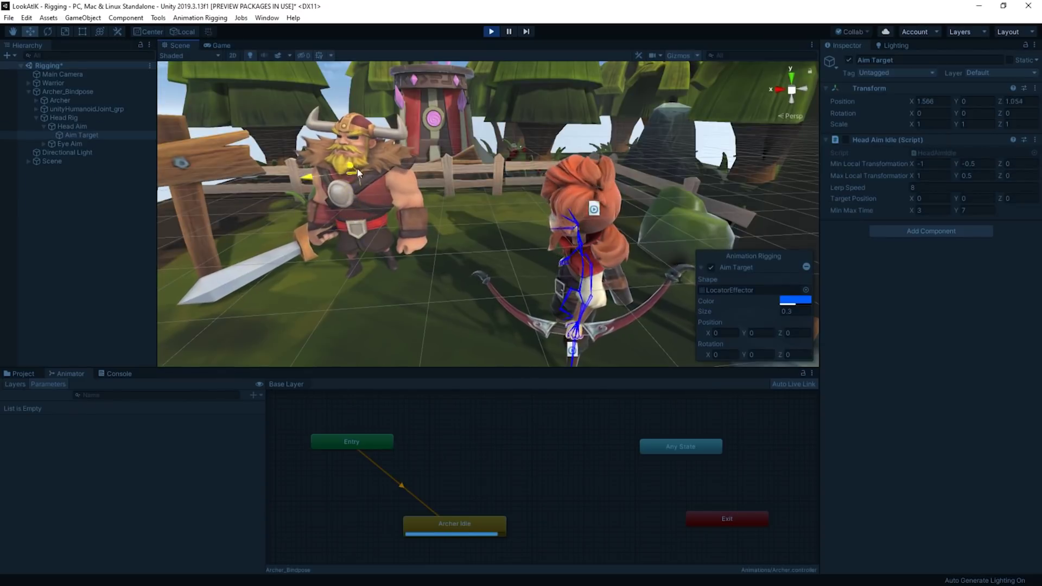
- Move Aim Target onto the warrior in the running game and check the archer's gaze from several angles
{"action": "left_click_drag", "start_coordinate": [357, 169], "coordinate": [357, 162]}
{"action": "right_click_drag", "start_coordinate": [357, 177], "coordinate": [549, 221]}
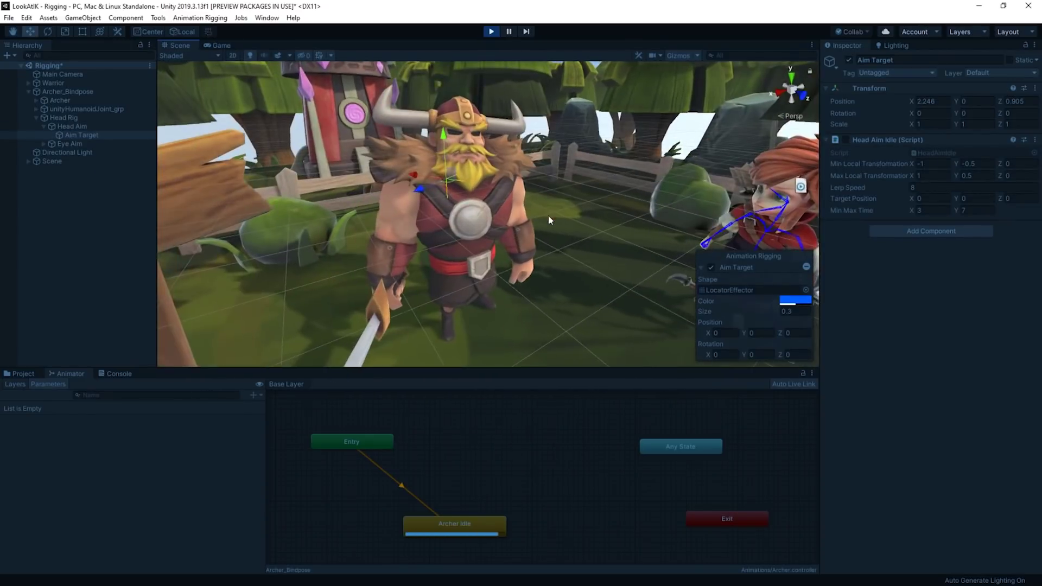
{"action": "left_click_drag", "start_coordinate": [549, 220], "coordinate": [357, 134], "text": "alt"}
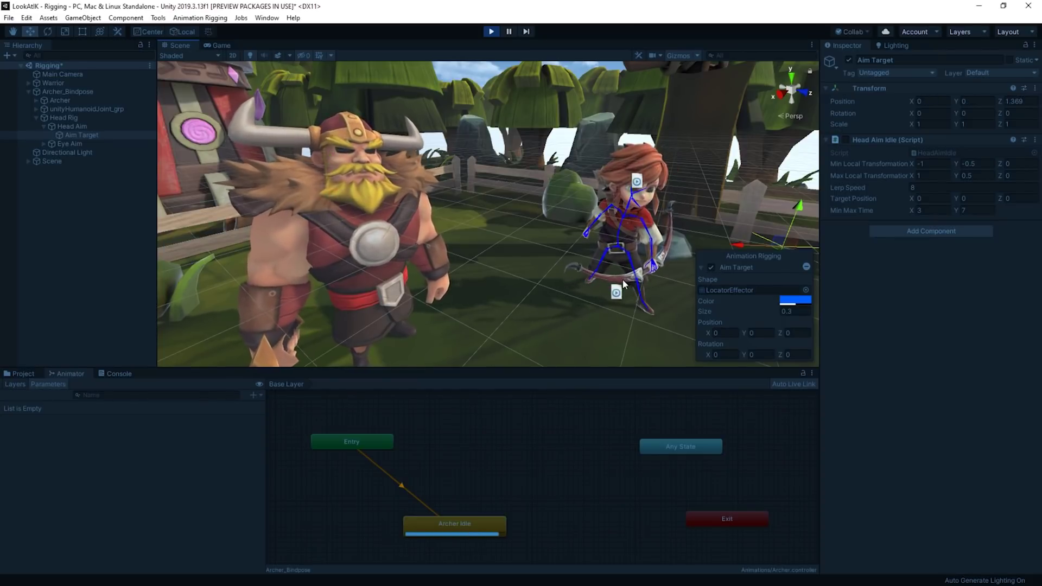
{"action": "left_click_drag", "start_coordinate": [623, 285], "coordinate": [419, 277], "text": "alt"}
{"action": "scroll", "coordinate": [427, 278], "scroll_direction": "up", "scroll_amount": 3}
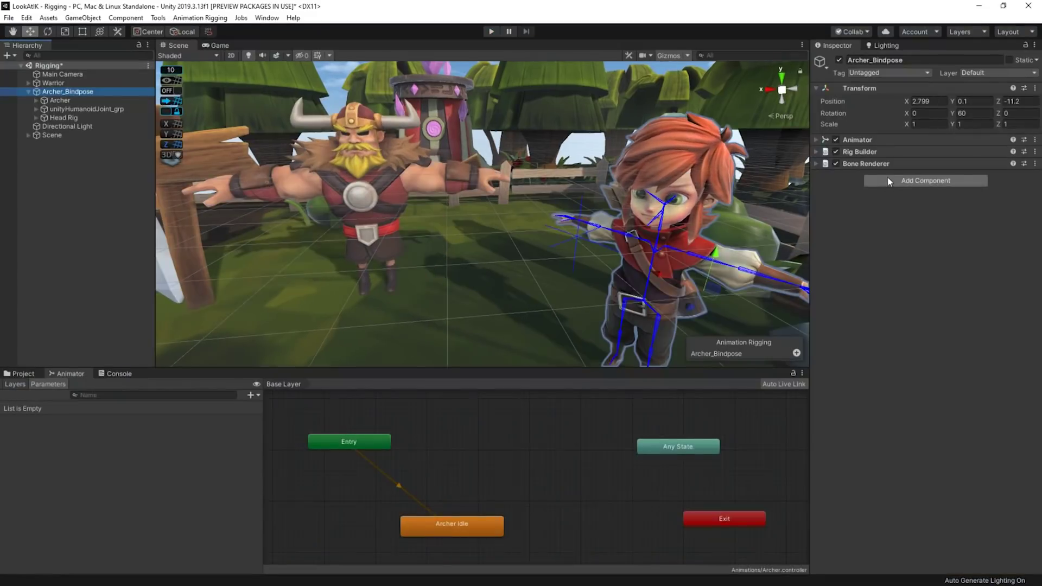
- Add the Look At Nearby script to Archer_Bindpose and open it in Visual Studio
{"action": "left_click", "coordinate": [887, 177]}
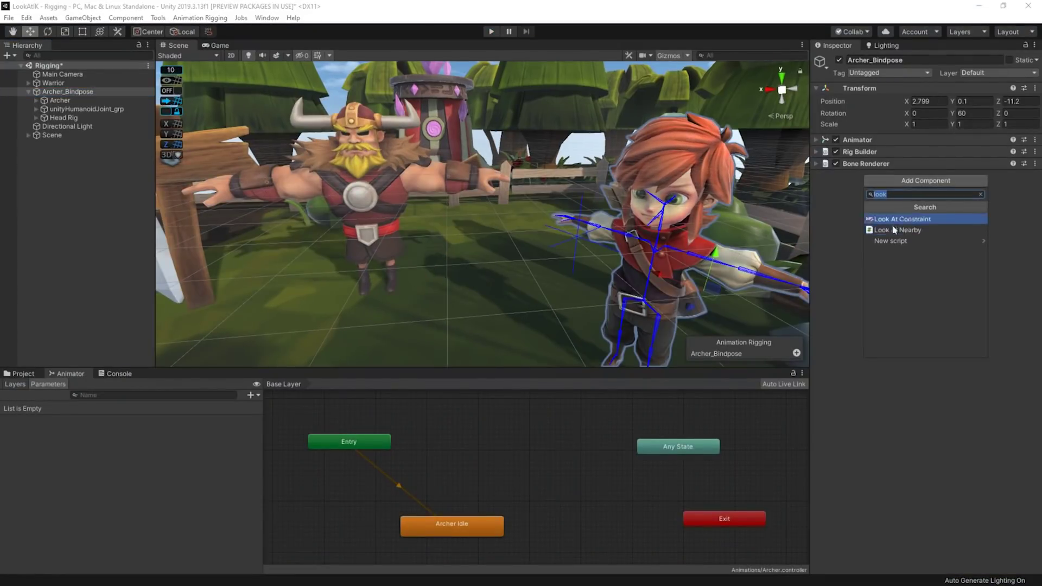
{"action": "left_click", "coordinate": [926, 231]}
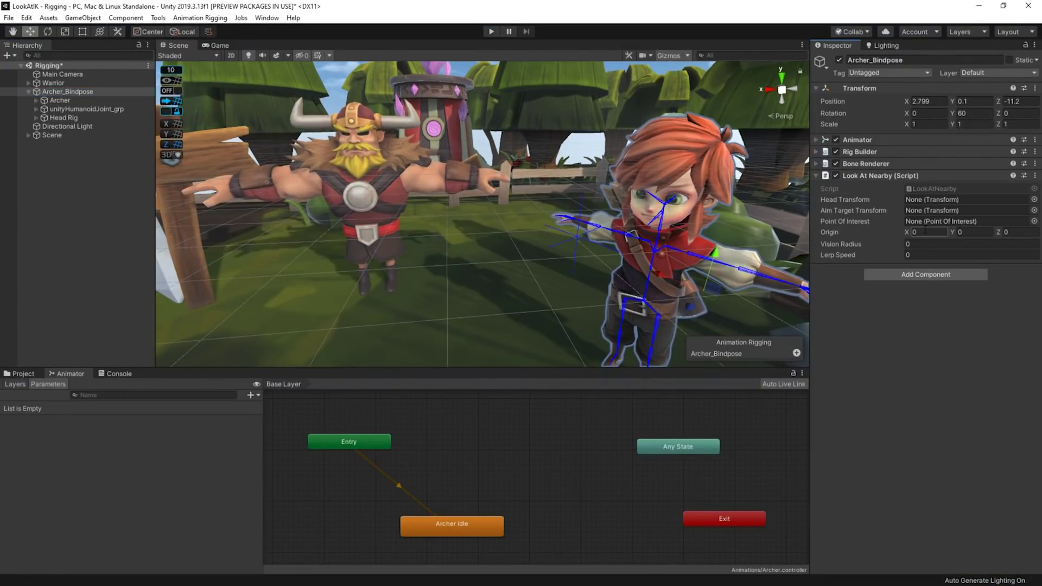
{"action": "double_click", "coordinate": [930, 189]}
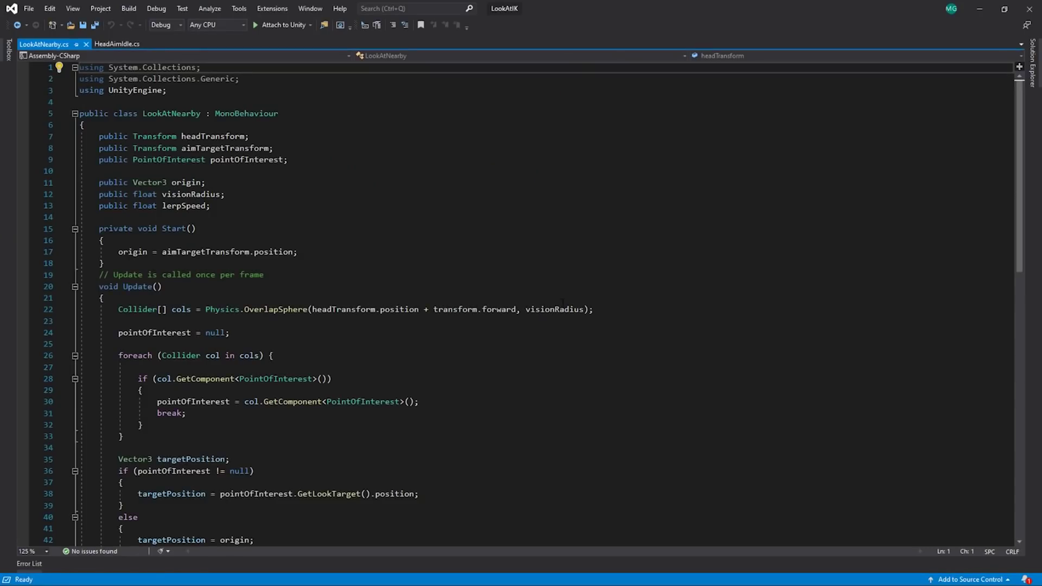
- Review the LookAtNearby code, especially the OverlapSphere call and the foreach loop that searches the colliders for a PointOfInterest
{"action": "scroll", "coordinate": [593, 240], "scroll_direction": "down", "scroll_amount": 2}
{"action": "left_click_drag", "start_coordinate": [593, 240], "coordinate": [556, 239]}
{"action": "left_click_drag", "start_coordinate": [118, 253], "coordinate": [111, 239]}
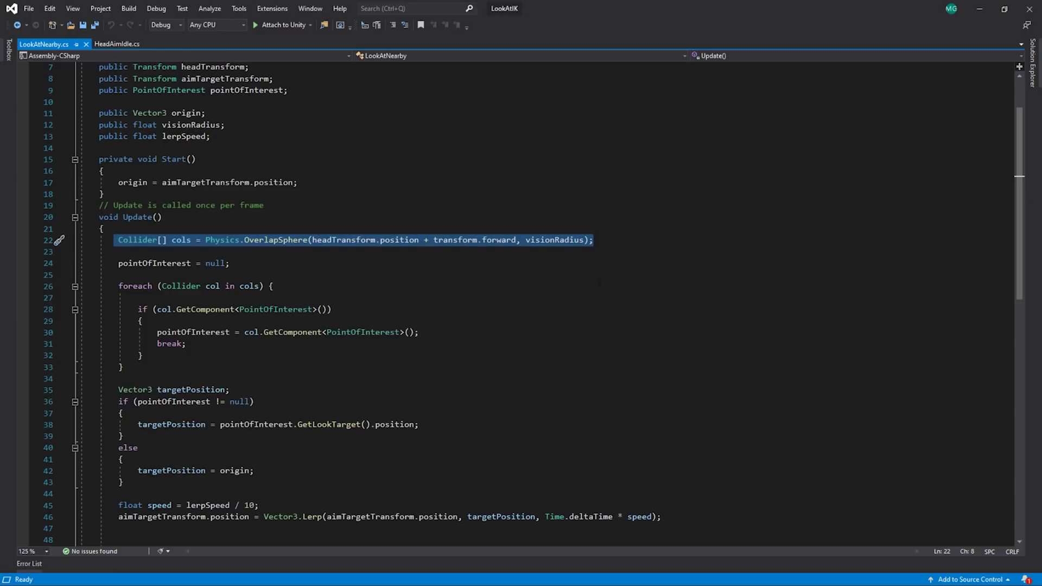
{"action": "left_click", "coordinate": [631, 194]}
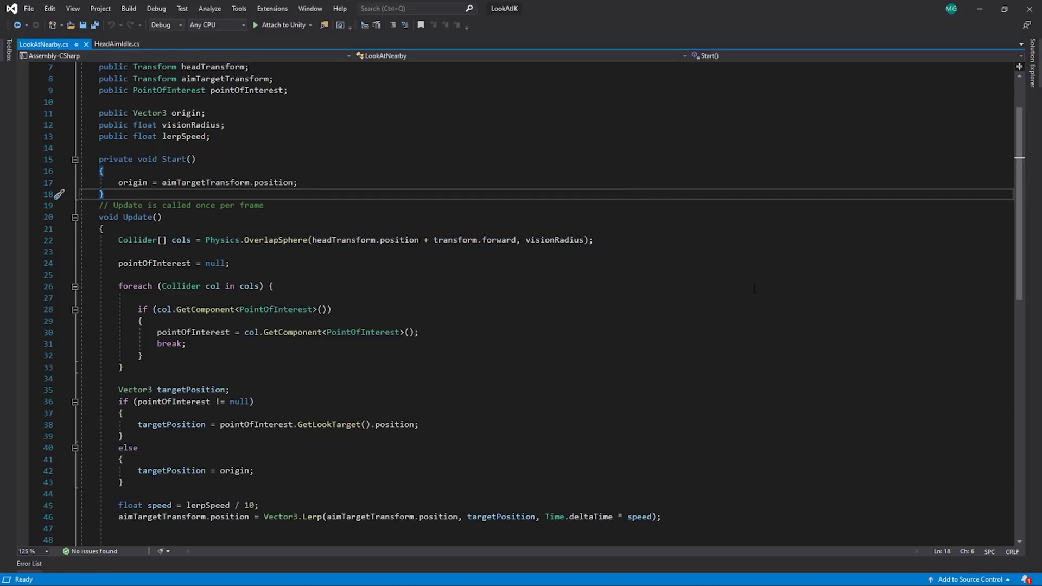
{"action": "scroll", "coordinate": [755, 288], "scroll_direction": "down", "scroll_amount": 1}
{"action": "scroll", "coordinate": [745, 261], "scroll_direction": "down", "scroll_amount": 2}
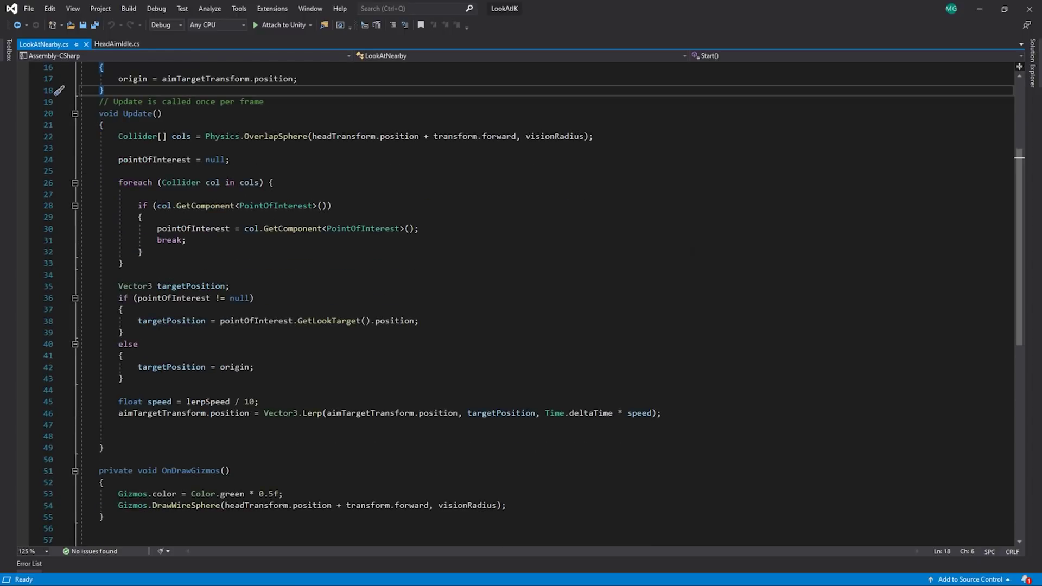
{"action": "left_click_drag", "start_coordinate": [119, 275], "coordinate": [90, 171]}
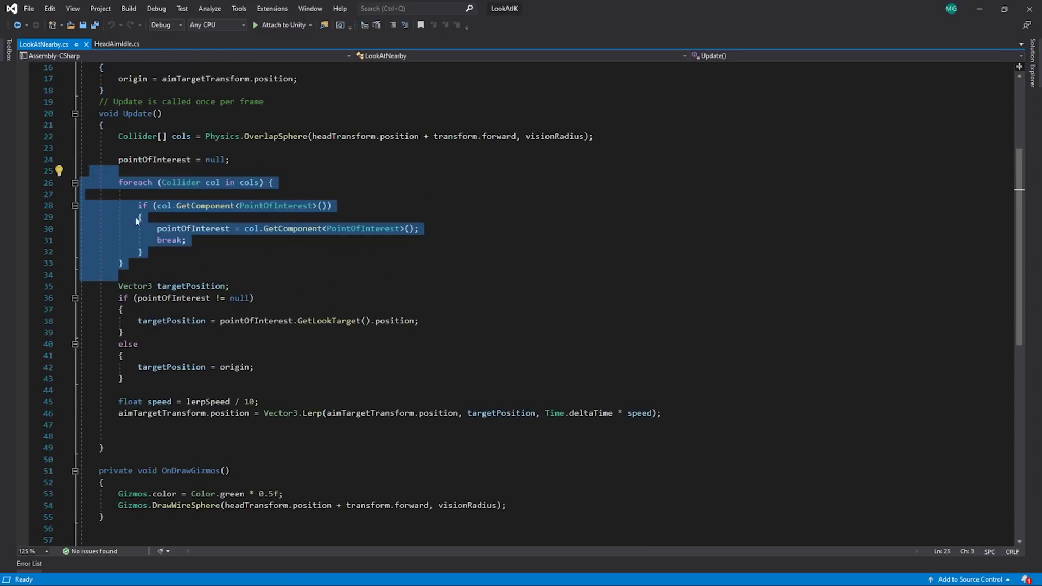
{"action": "key", "text": "Right"}
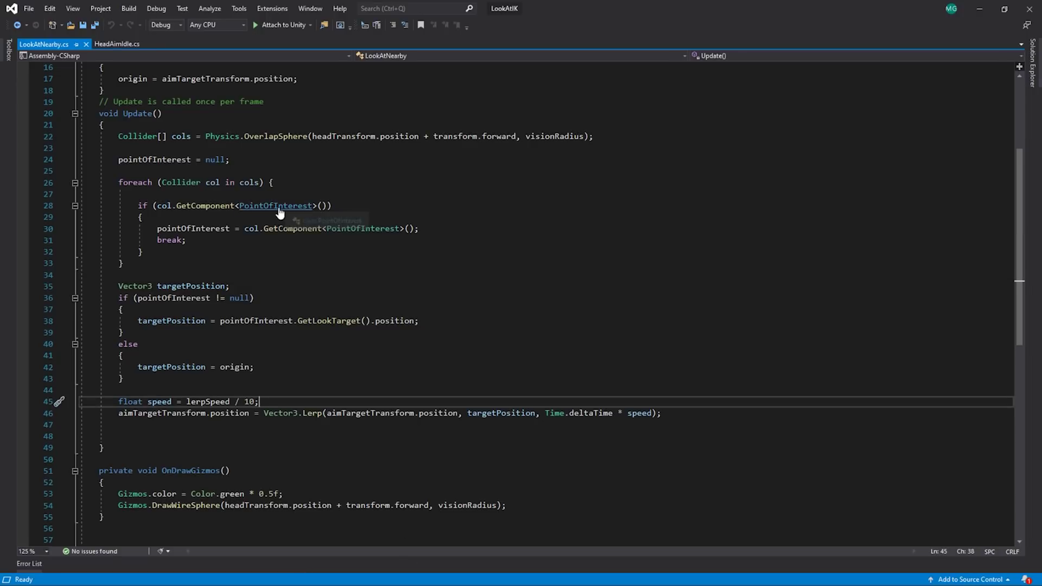
- Open the PointOfInterest class from its reference in LookAtNearby and examine its lookTarget field and GetLookTarget method
{"action": "left_click", "coordinate": [279, 209], "text": "ctrl"}
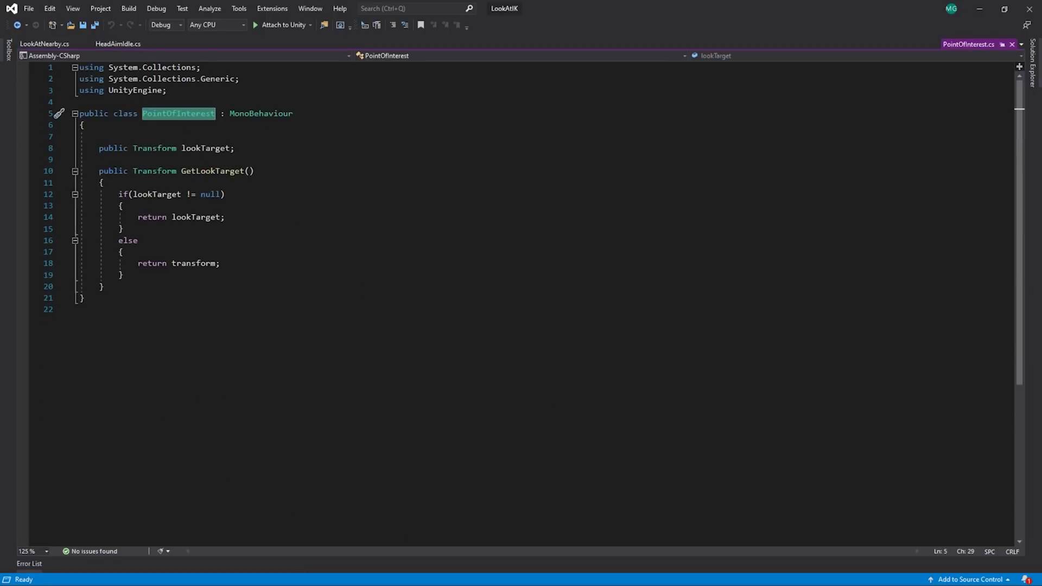
{"action": "left_click", "coordinate": [396, 307]}
{"action": "left_click_drag", "start_coordinate": [129, 288], "coordinate": [29, 137]}
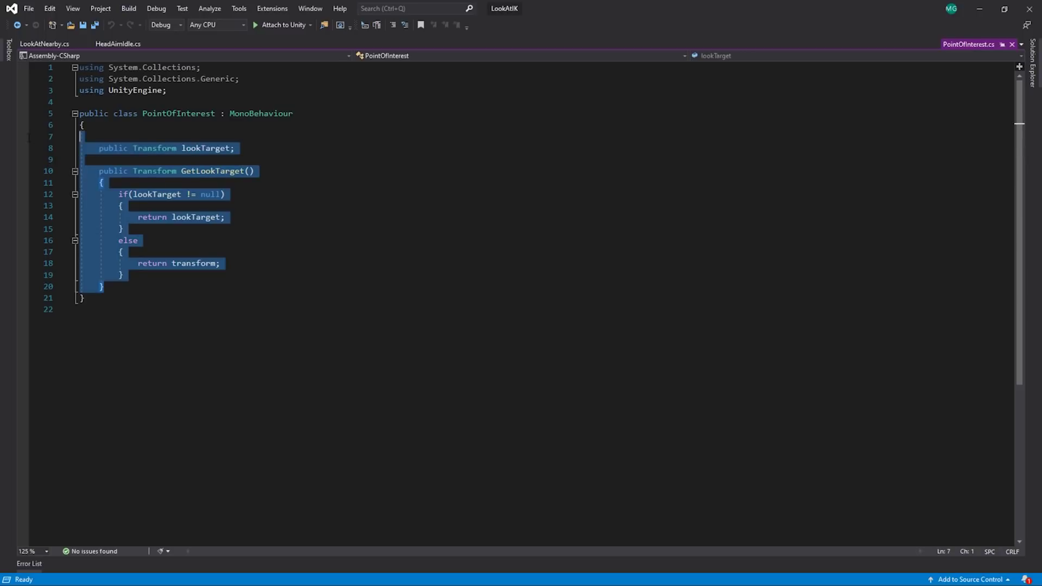
- Switch to Unity and assign the archer's Head bone as the Head Transform of Look At Nearby on Archer_Bindpose
{"action": "left_click", "coordinate": [256, 282]}
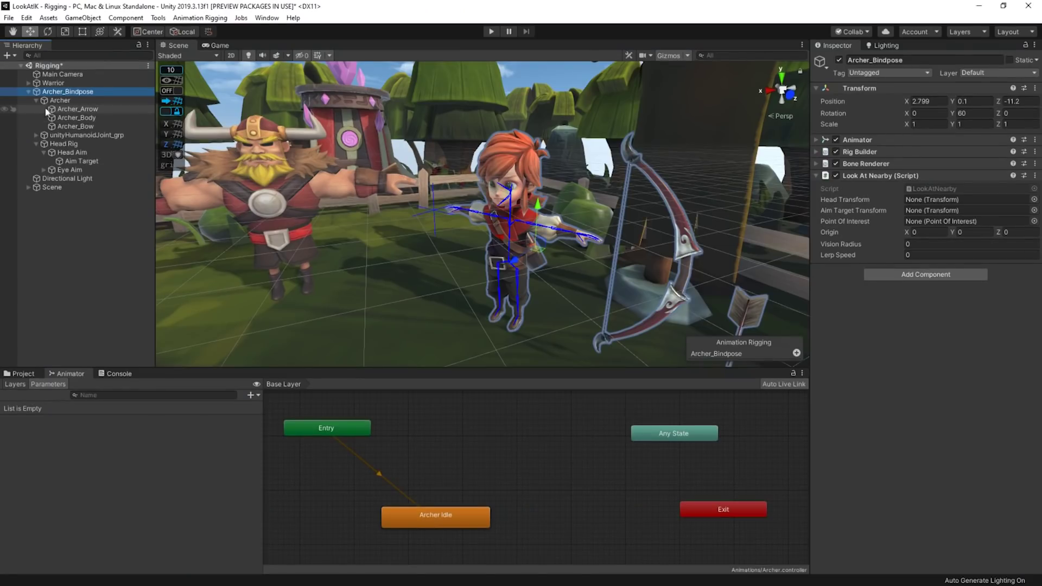
{"action": "left_click", "coordinate": [36, 100]}
{"action": "left_click", "coordinate": [36, 108]}
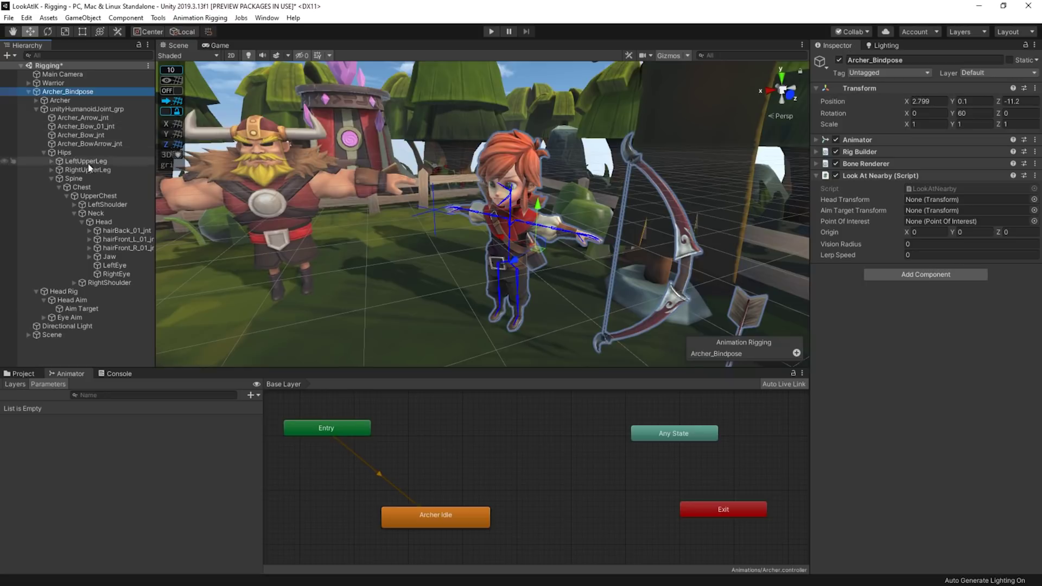
{"action": "left_click_drag", "start_coordinate": [115, 224], "coordinate": [659, 243]}
{"action": "left_click_drag", "start_coordinate": [959, 214], "coordinate": [956, 206]}
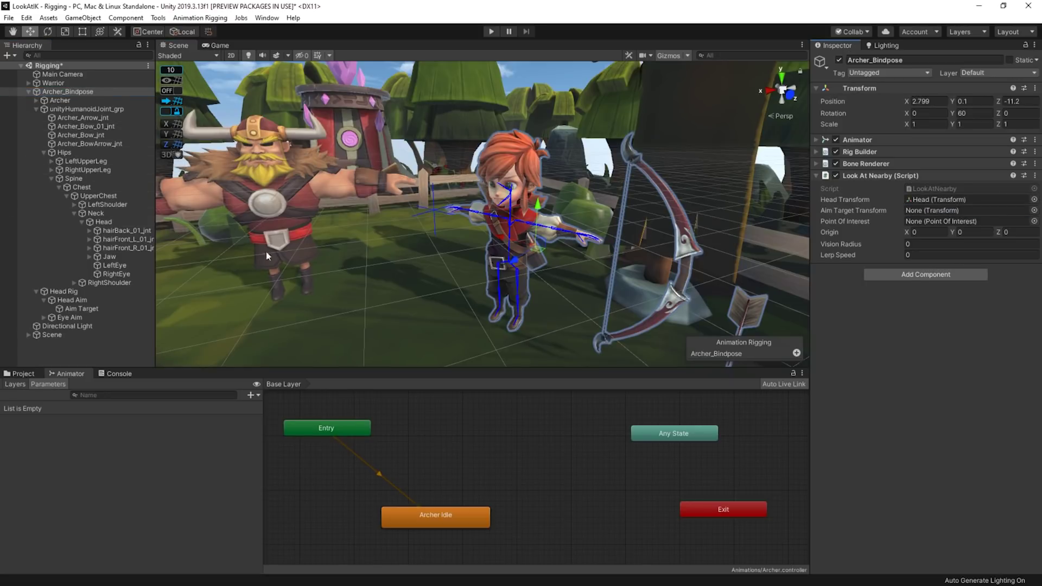
- Assign Aim Target as the Aim Target Transform of Look At Nearby, and disable the Head Aim Idle script on Aim Target
{"action": "left_click", "coordinate": [36, 109]}
{"action": "left_click_drag", "start_coordinate": [68, 135], "coordinate": [884, 228]}
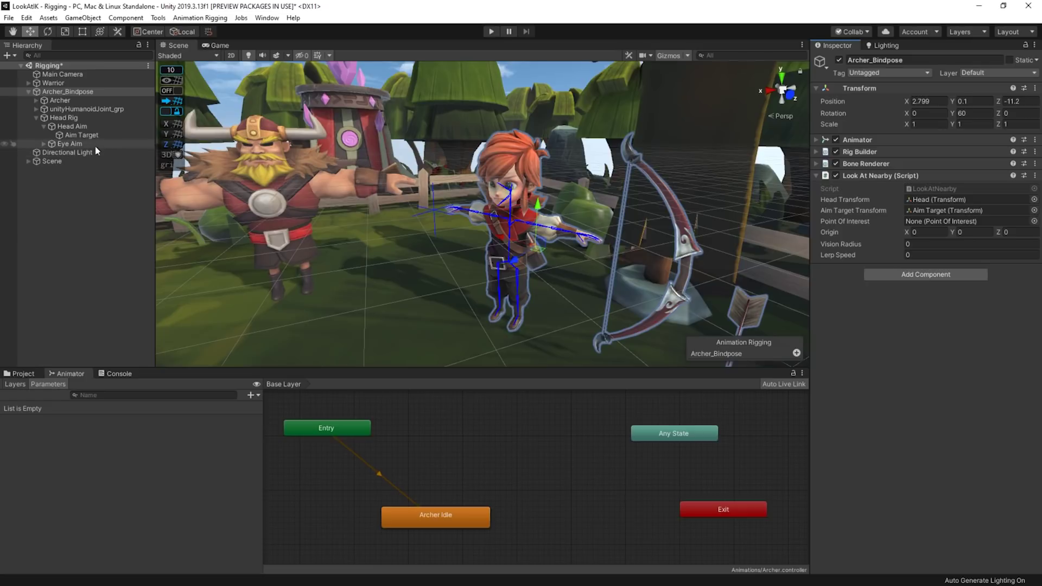
{"action": "left_click", "coordinate": [82, 134]}
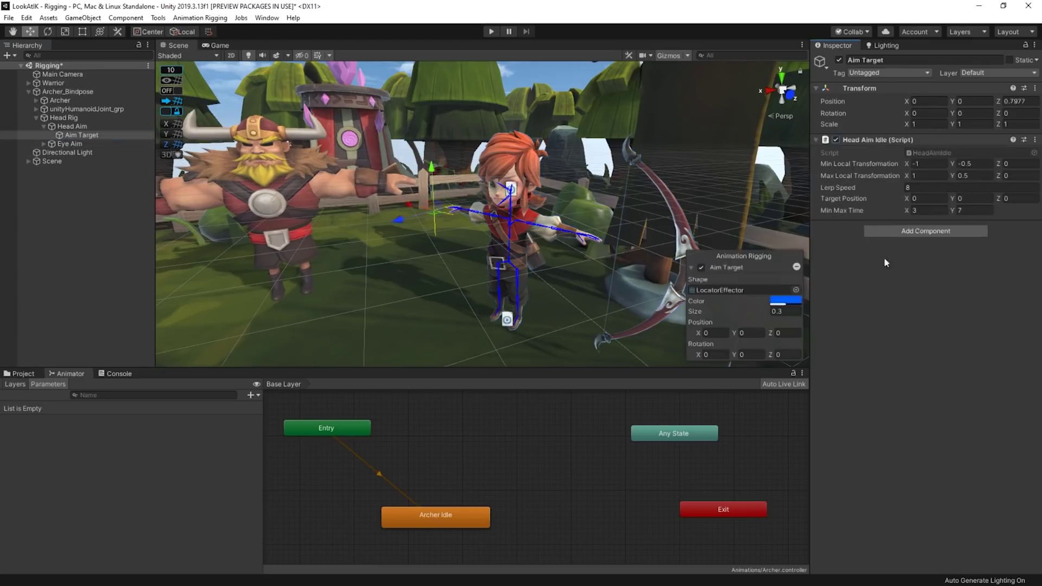
{"action": "left_click", "coordinate": [833, 139]}
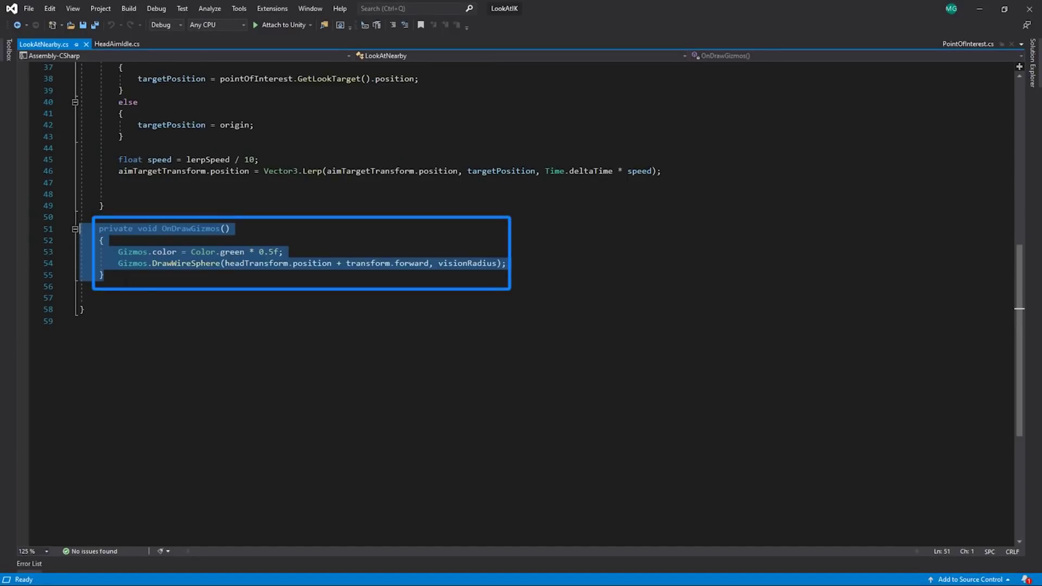
- Check the OnDrawGizmos method in LookAtNearby, and set Vision Radius to 1.25 on Archer_Bindpose in Unity
{"action": "left_click", "coordinate": [99, 298]}
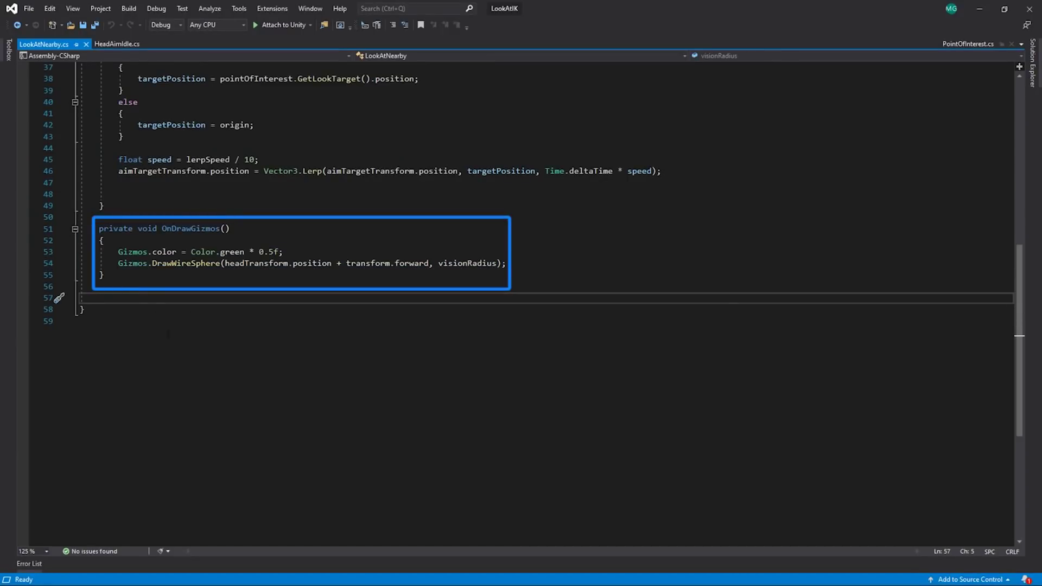
{"action": "left_click", "coordinate": [990, 8]}
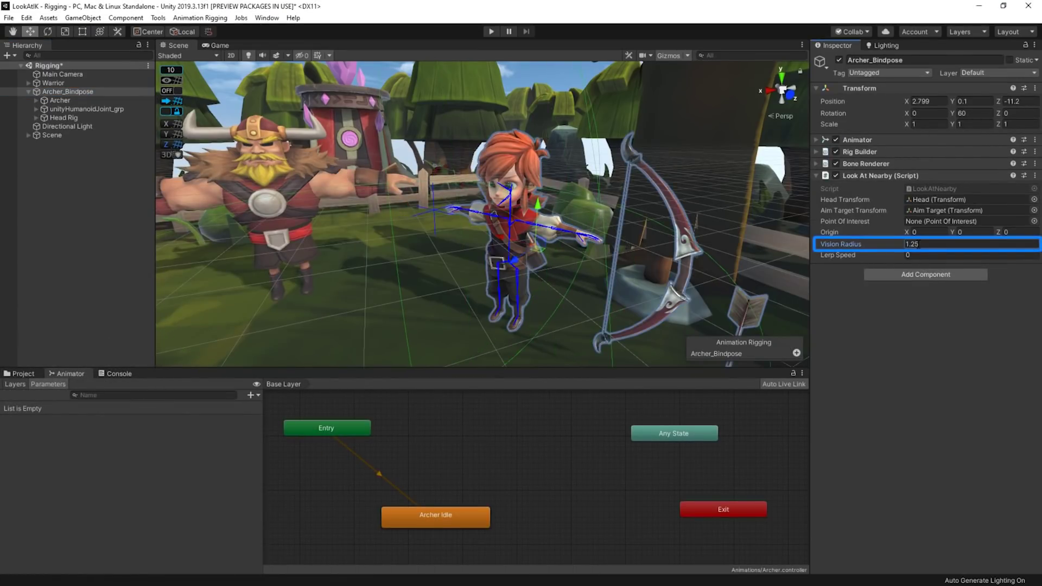
{"action": "scroll", "coordinate": [377, 203], "scroll_direction": "down", "scroll_amount": 10}
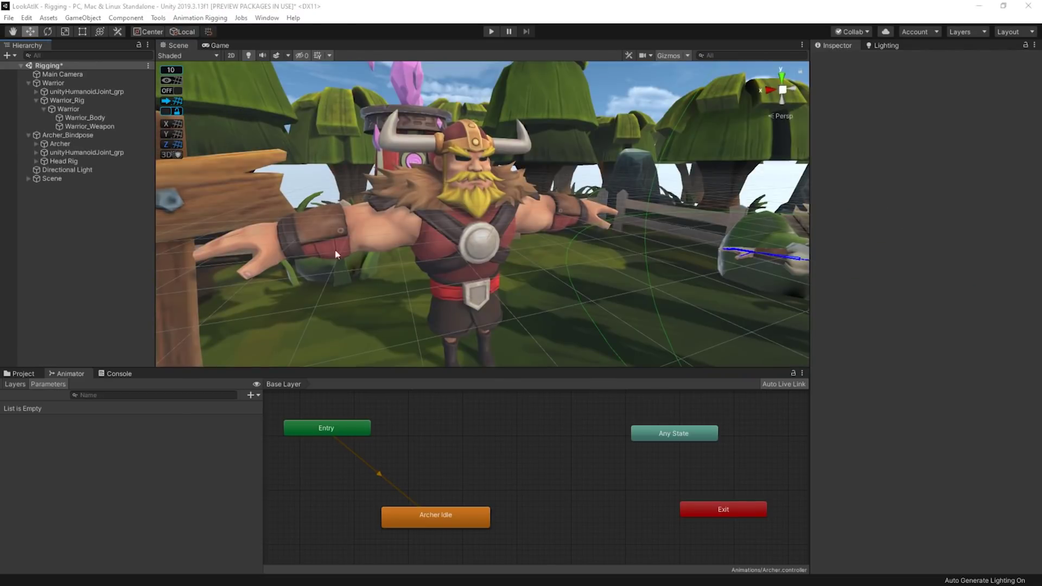
- Add a Sphere Collider to the root Warrior object, with its center at Y 1.44
{"action": "left_click", "coordinate": [475, 194]}
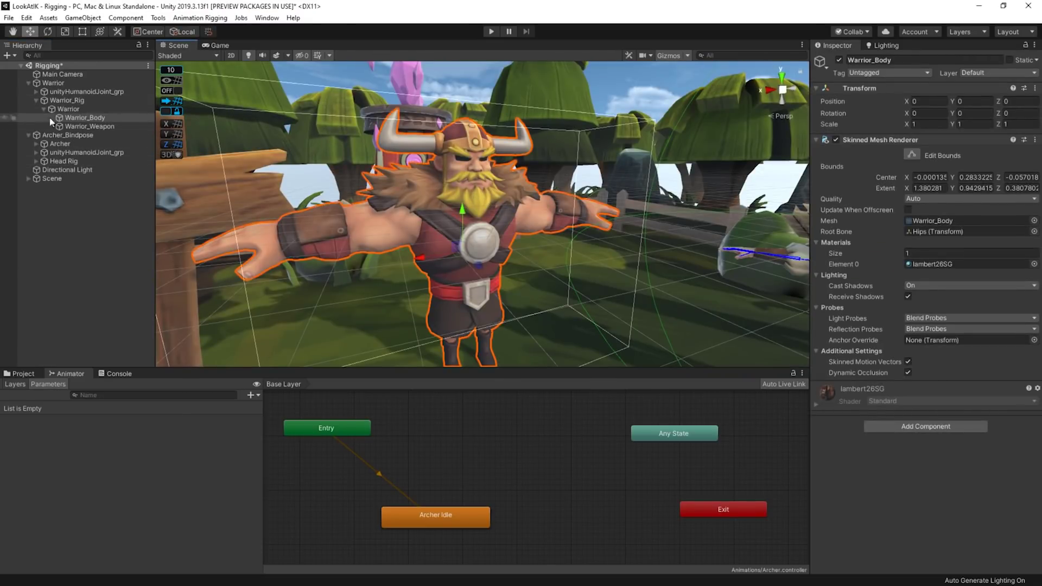
{"action": "left_click", "coordinate": [25, 136]}
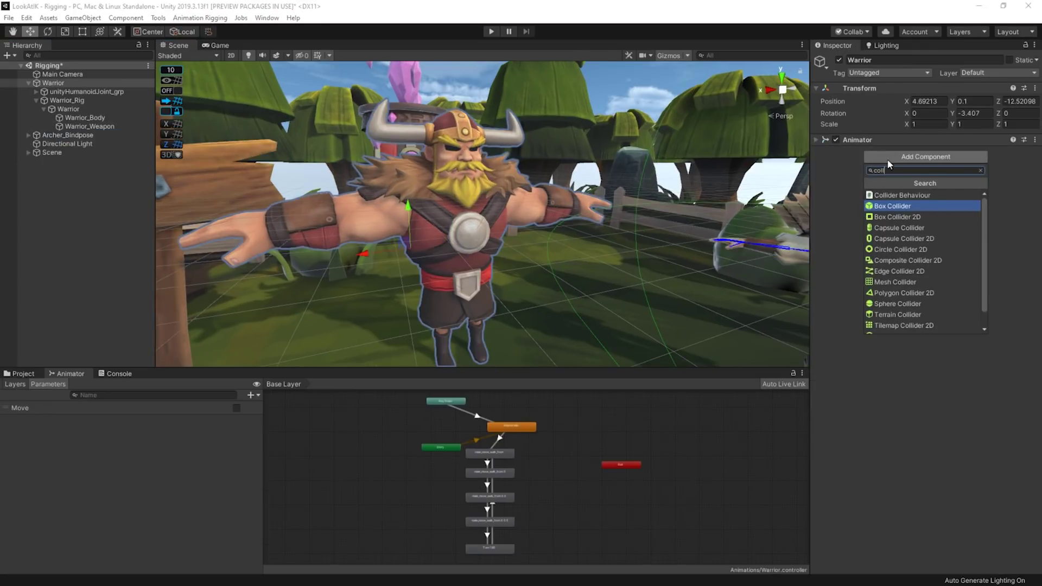
{"action": "key", "text": "Down"}
{"action": "key", "text": "Down"}
{"action": "key", "text": "Down"}
{"action": "key", "text": "Down"}
{"action": "key", "text": "Down"}
{"action": "key", "text": "Down"}
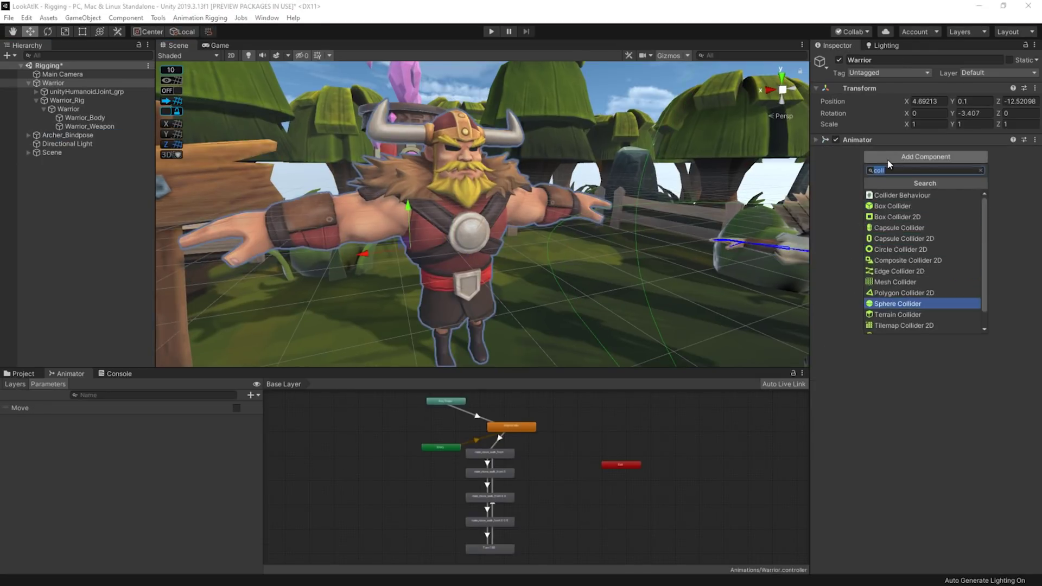
{"action": "key", "text": "Return"}
- Add the Point Of Interest script to the Warrior object
{"action": "left_click", "coordinate": [907, 233]}
{"action": "type", "text": "point"}
{"action": "key", "text": "Down"}
{"action": "key", "text": "Down"}
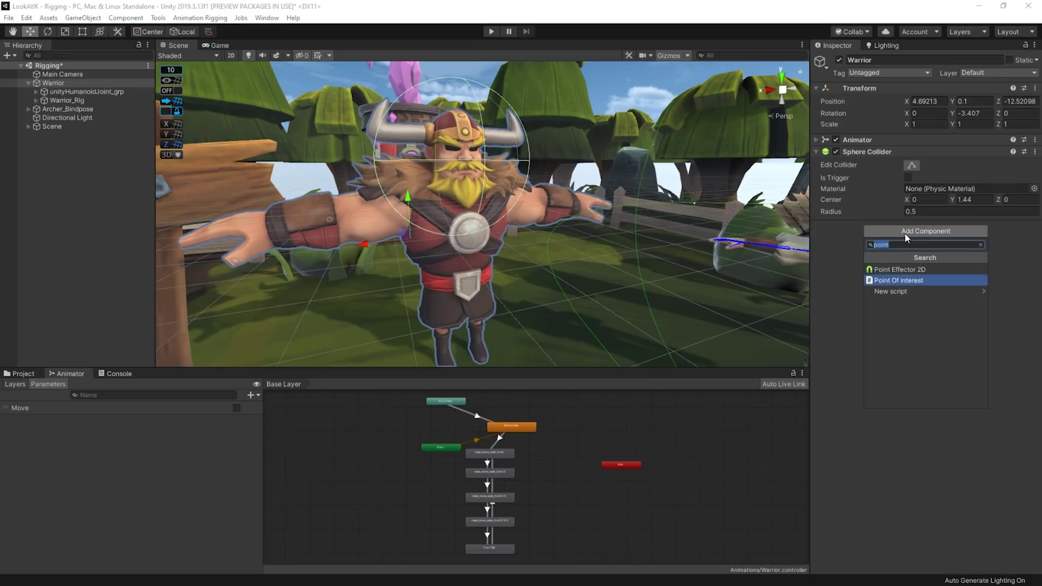
{"action": "key", "text": "Return"}
- Find the Head bone in the warrior's joint hierarchy and assign it as the Look Target of Warrior's Point Of Interest
{"action": "left_click", "coordinate": [36, 92]}
{"action": "left_click", "coordinate": [43, 100]}
{"action": "left_click", "coordinate": [51, 126]}
{"action": "left_click", "coordinate": [57, 136]}
{"action": "left_click", "coordinate": [59, 135]}
{"action": "left_click", "coordinate": [66, 144]}
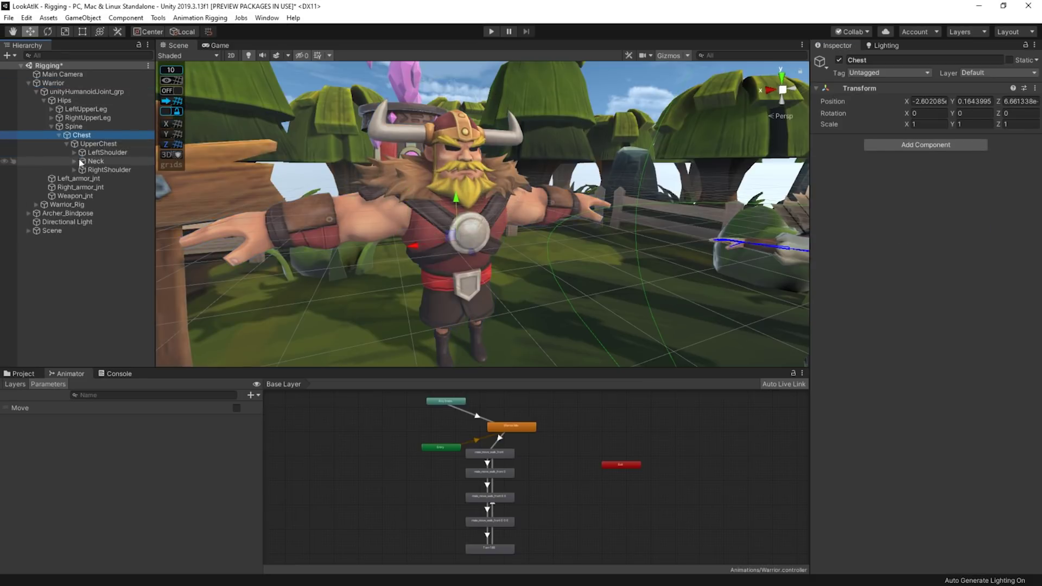
{"action": "left_click", "coordinate": [74, 162]}
{"action": "left_click", "coordinate": [101, 170]}
{"action": "left_click", "coordinate": [53, 84]}
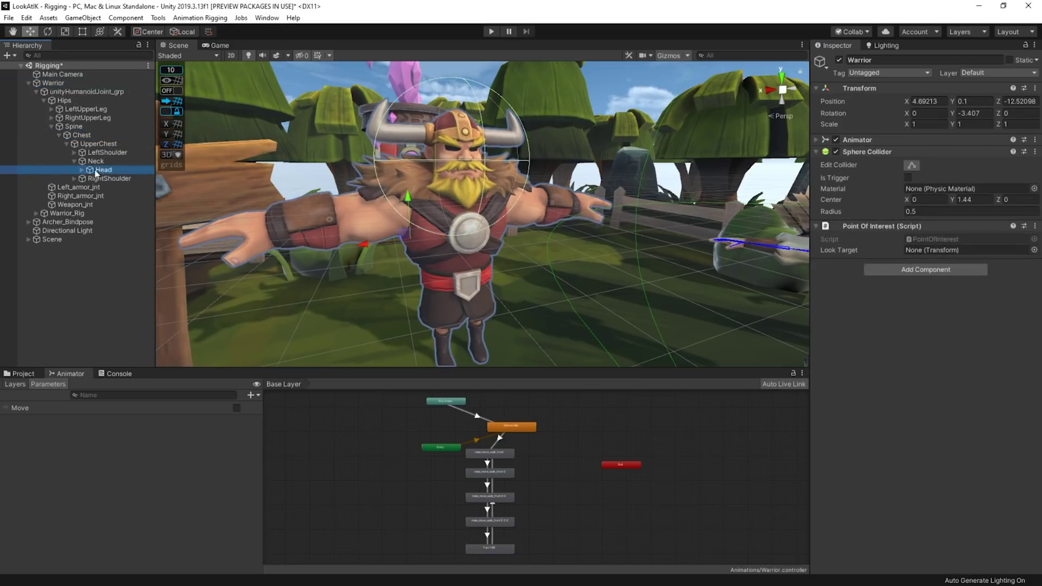
{"action": "left_click_drag", "start_coordinate": [97, 172], "coordinate": [907, 230]}
- Run the game and watch from the Scene and Game views how the archer's gaze responds to the walking warrior
{"action": "left_click", "coordinate": [495, 33]}
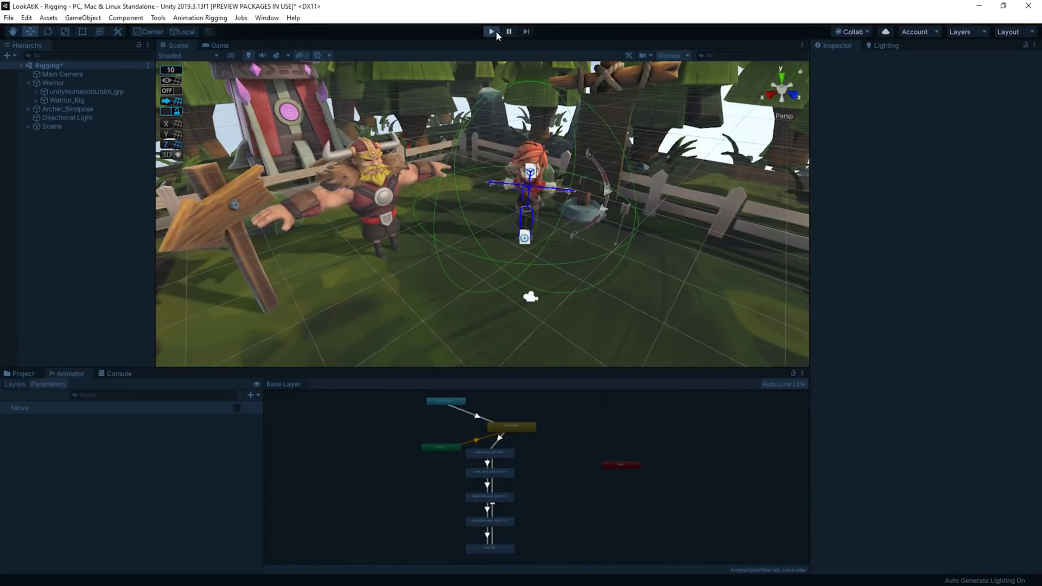
{"action": "left_click_drag", "start_coordinate": [592, 244], "coordinate": [574, 288], "text": "alt"}
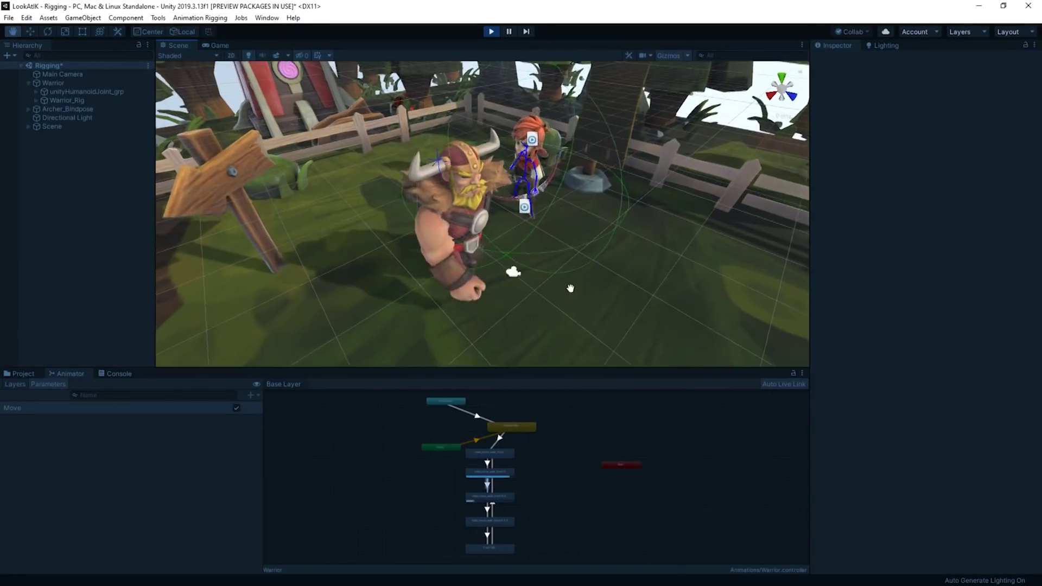
{"action": "middle_click_drag", "start_coordinate": [574, 288], "coordinate": [540, 298]}
{"action": "scroll", "coordinate": [636, 307], "scroll_direction": "down", "scroll_amount": 3}
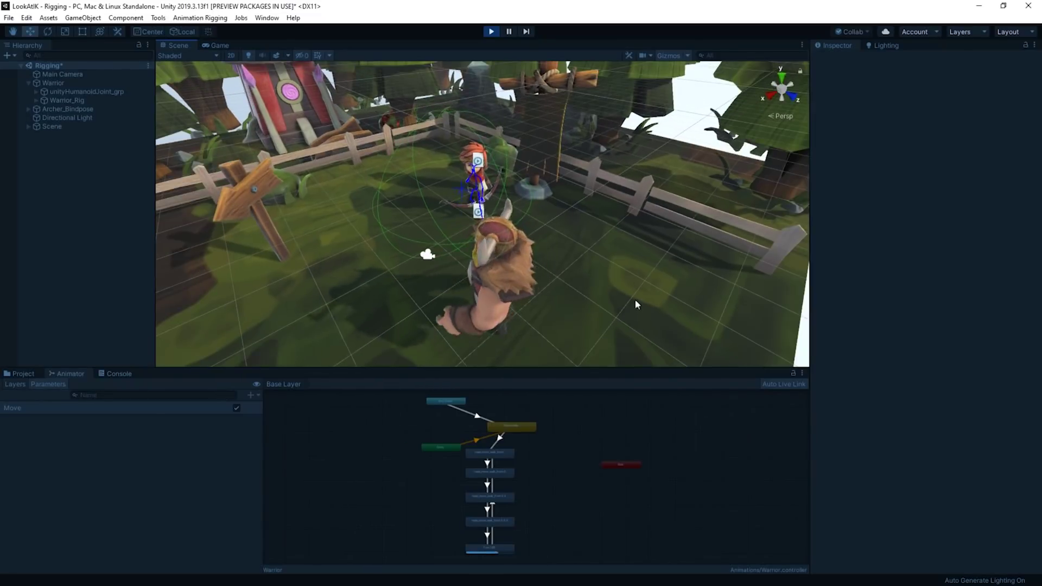
{"action": "mouse_move", "coordinate": [634, 304]}
{"action": "middle_mouse_down"}
{"action": "mouse_move", "coordinate": [648, 308]}
{"action": "mouse_move", "coordinate": [640, 298]}
{"action": "middle_mouse_up"}
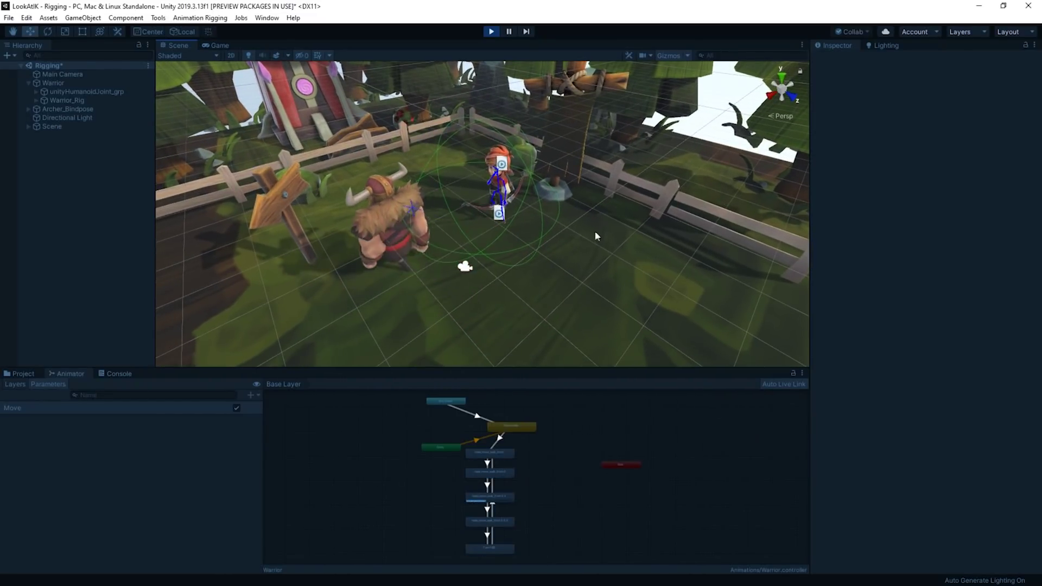
{"action": "left_click", "coordinate": [213, 45]}
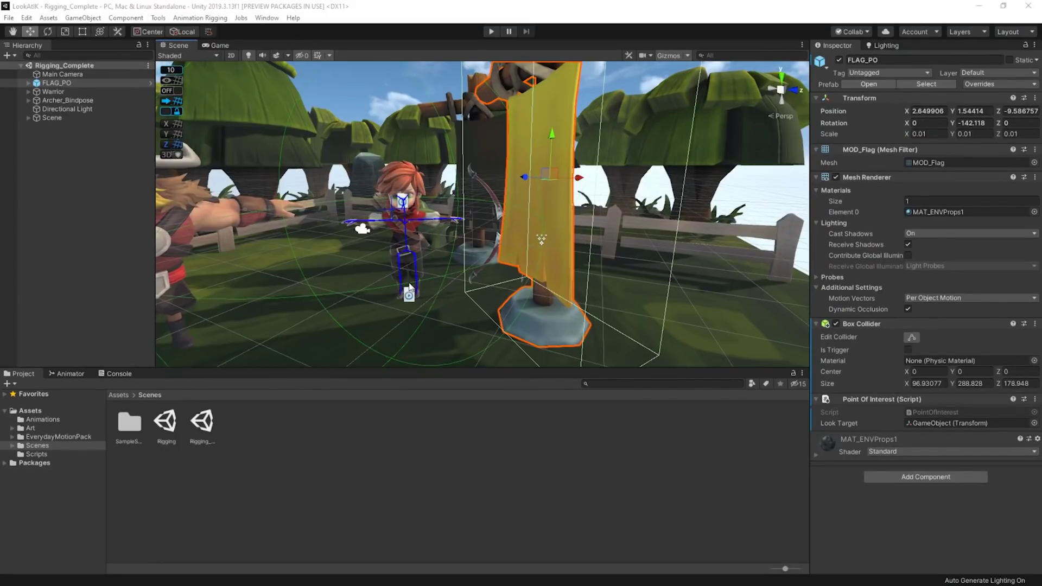
- Run the Rigging_Complete scene and repeatedly toggle the FLAG_PO object's active state to test the archer's gaze toward the yellow flag
{"action": "middle_click_drag", "start_coordinate": [617, 224], "coordinate": [621, 225]}
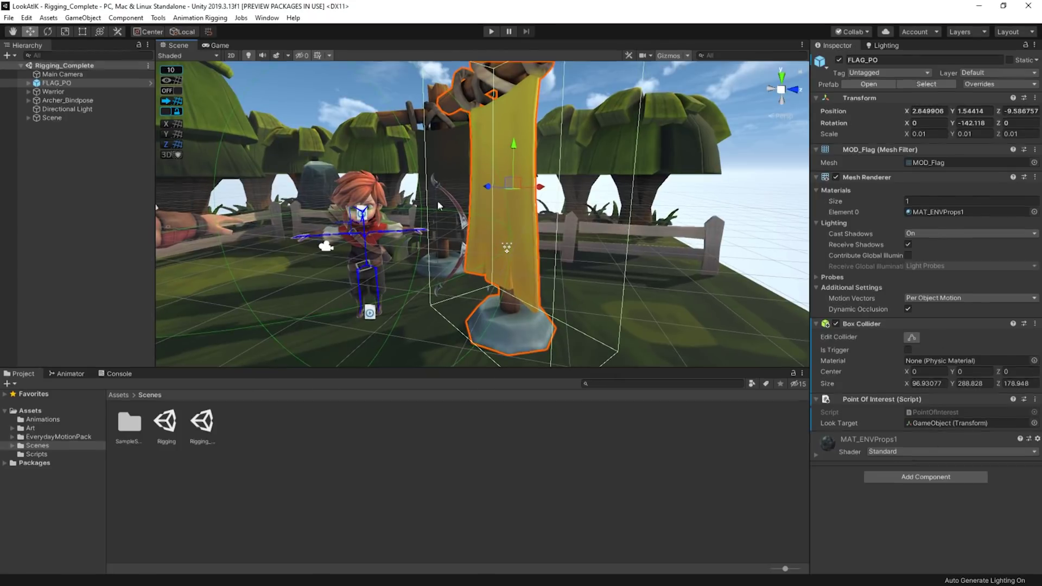
{"action": "key", "text": "ctrl+p"}
{"action": "left_click", "coordinate": [839, 59]}
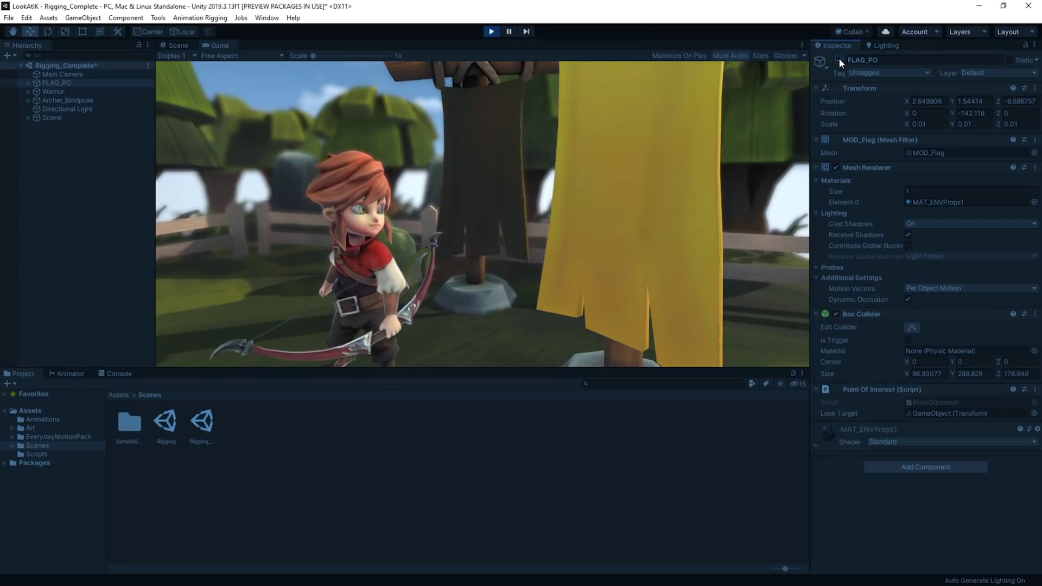
{"action": "left_click", "coordinate": [840, 59]}
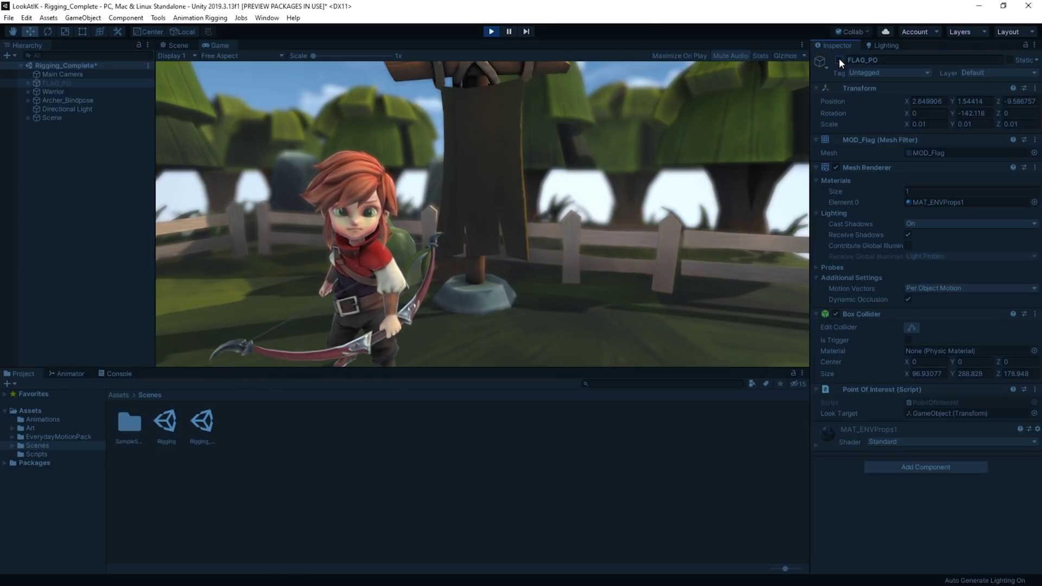
{"action": "left_click", "coordinate": [839, 60]}
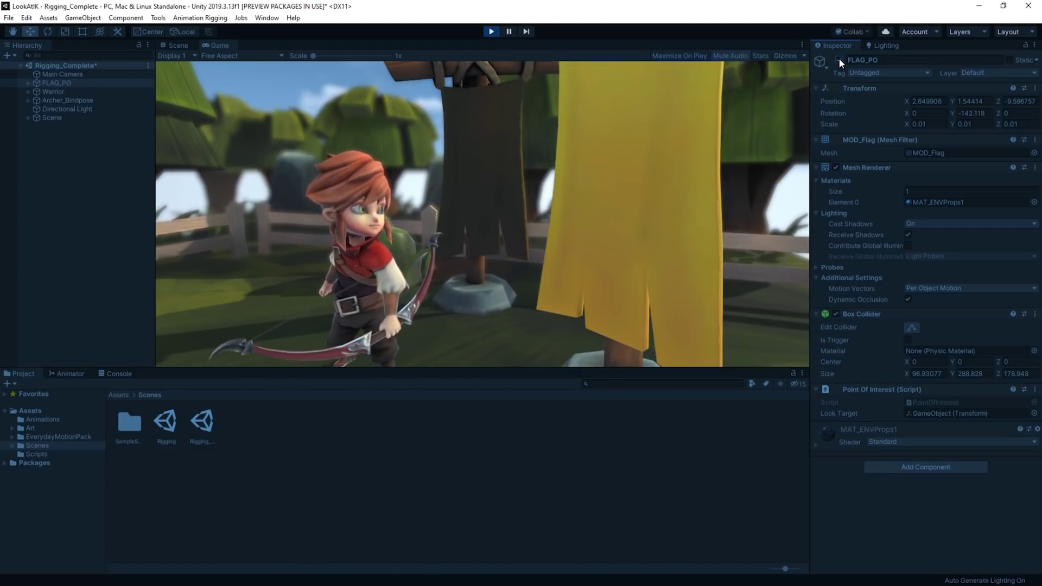
{"action": "left_click", "coordinate": [839, 60]}
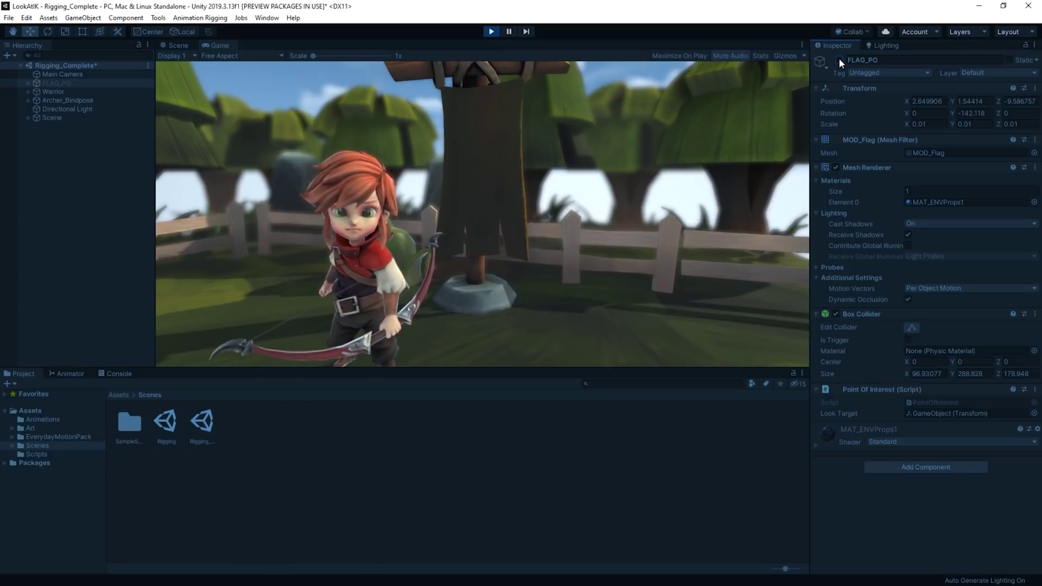
{"action": "left_click", "coordinate": [839, 59]}
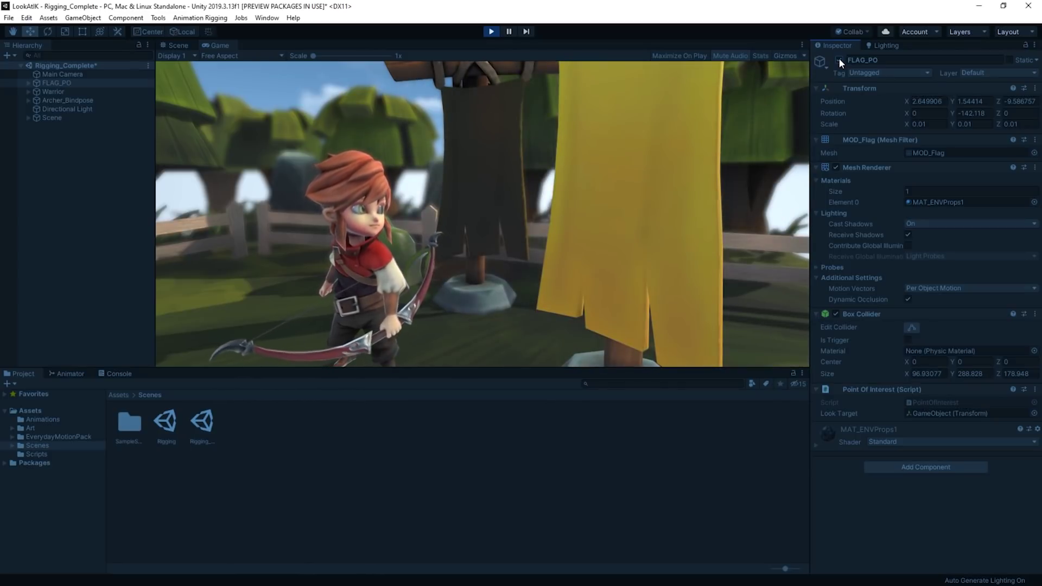